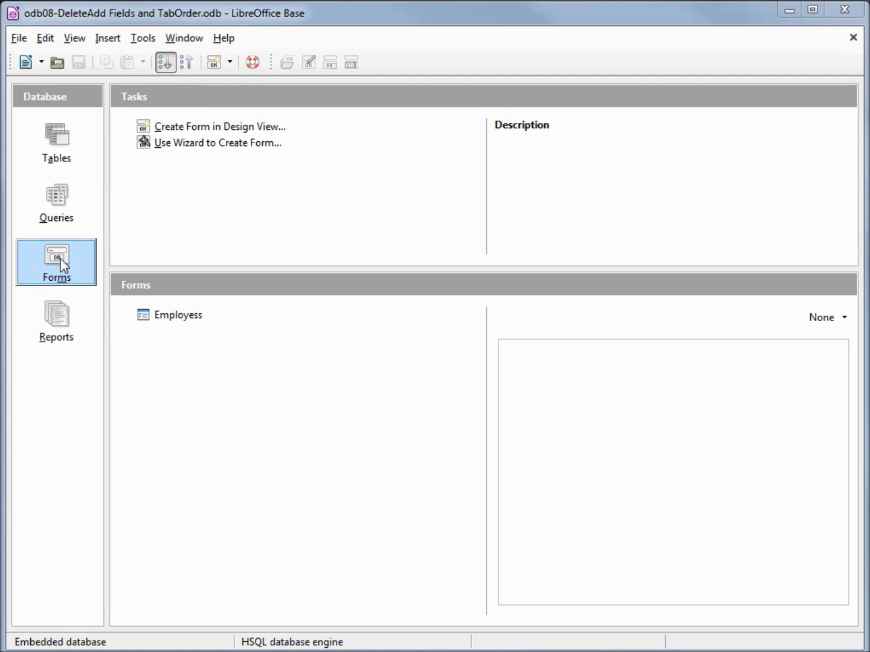
Open the Employess form to view its employee records, then close it
{"action": "double_click", "coordinate": [182, 316]}
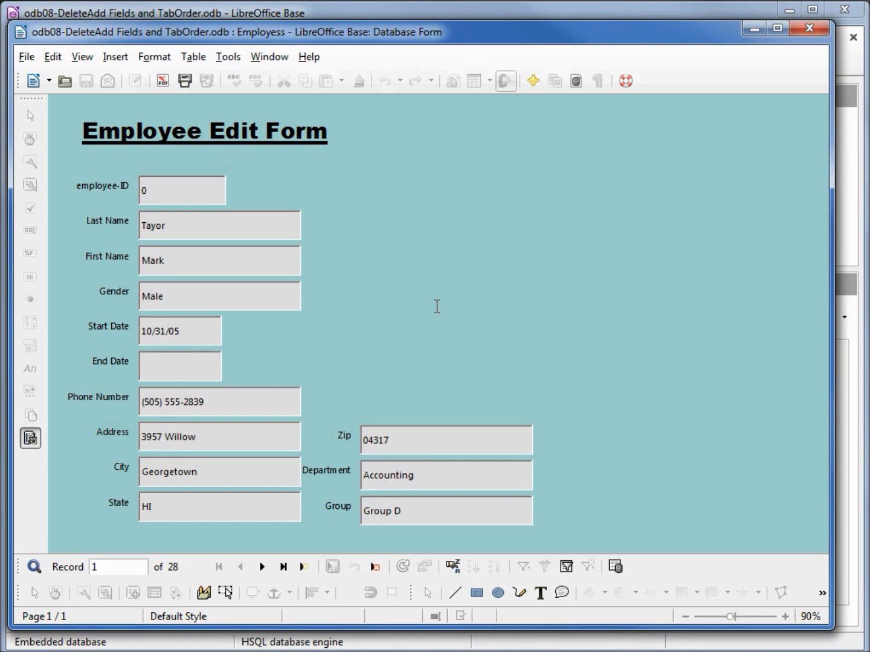
{"action": "left_click", "coordinate": [799, 27]}
Open Employess in design mode and delete its Address, City and State controls
{"action": "right_click", "coordinate": [167, 321]}
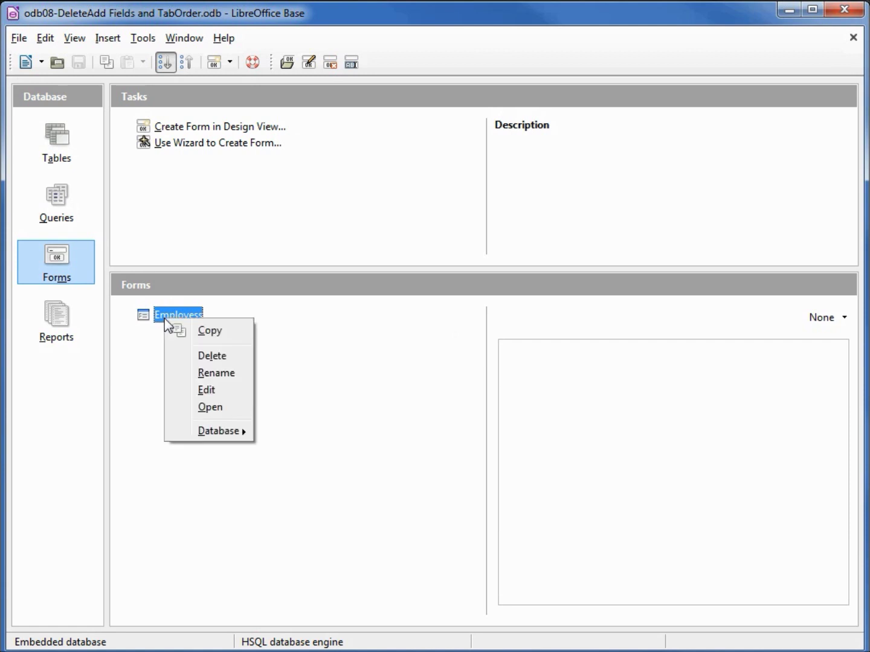
{"action": "left_click", "coordinate": [220, 389]}
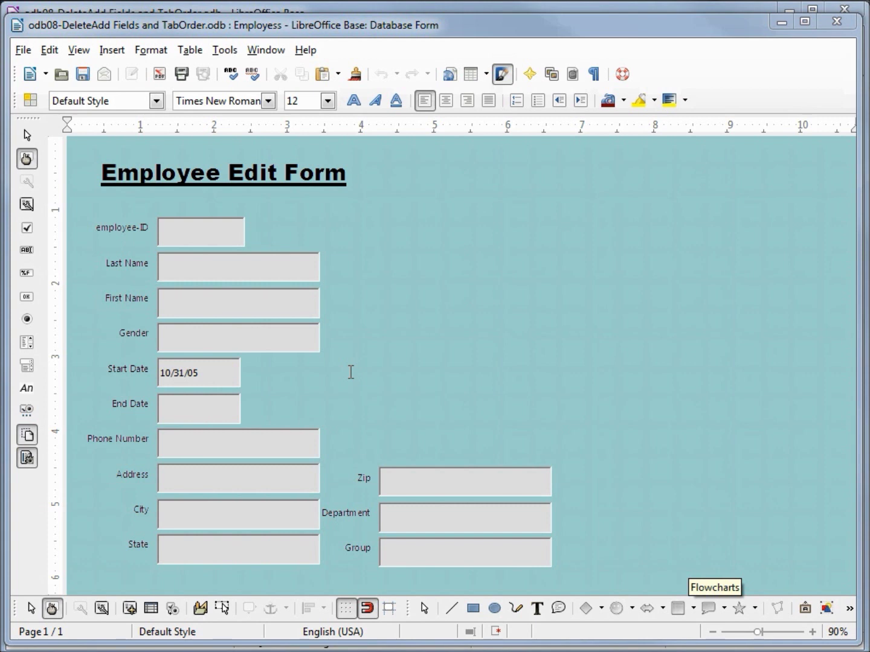
{"action": "left_click", "coordinate": [253, 479]}
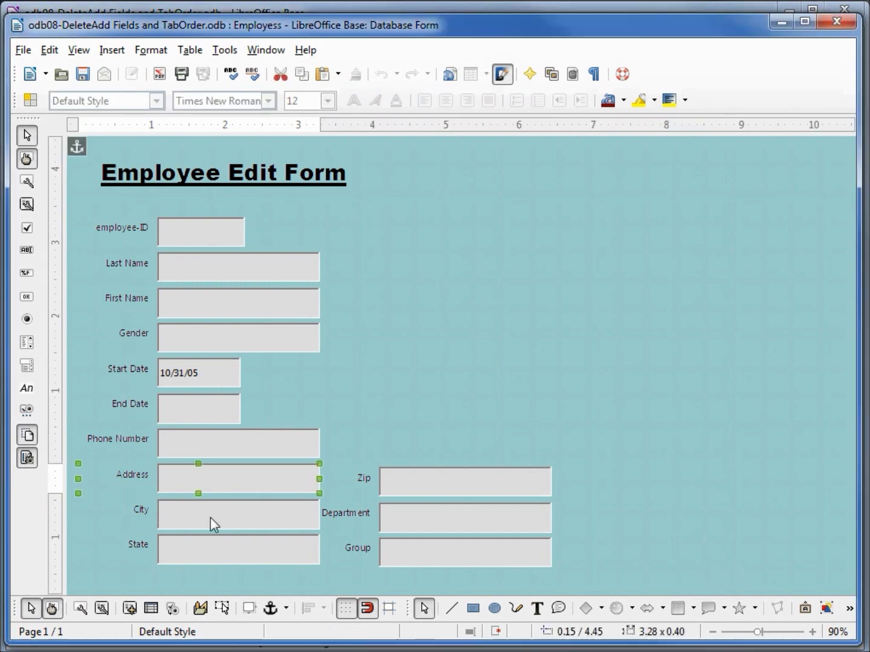
{"action": "left_click", "coordinate": [210, 518], "text": "shift"}
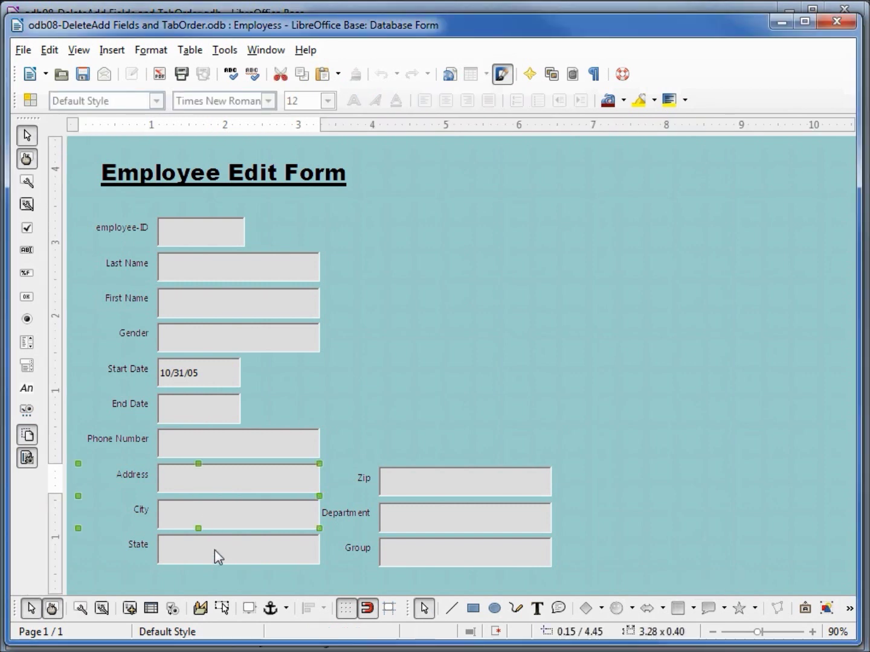
{"action": "left_click", "coordinate": [198, 541], "text": "shift"}
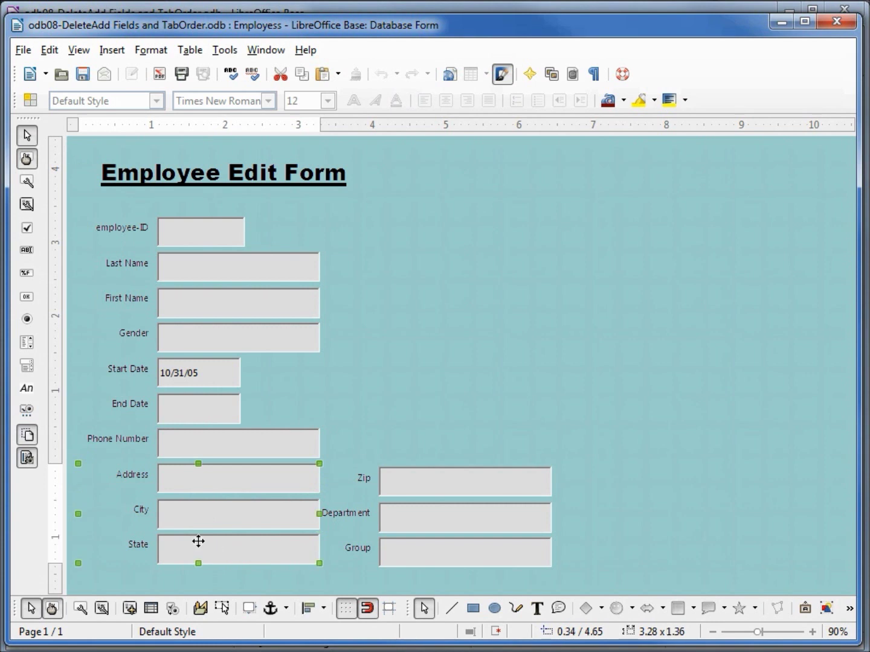
{"action": "key", "text": "Delete"}
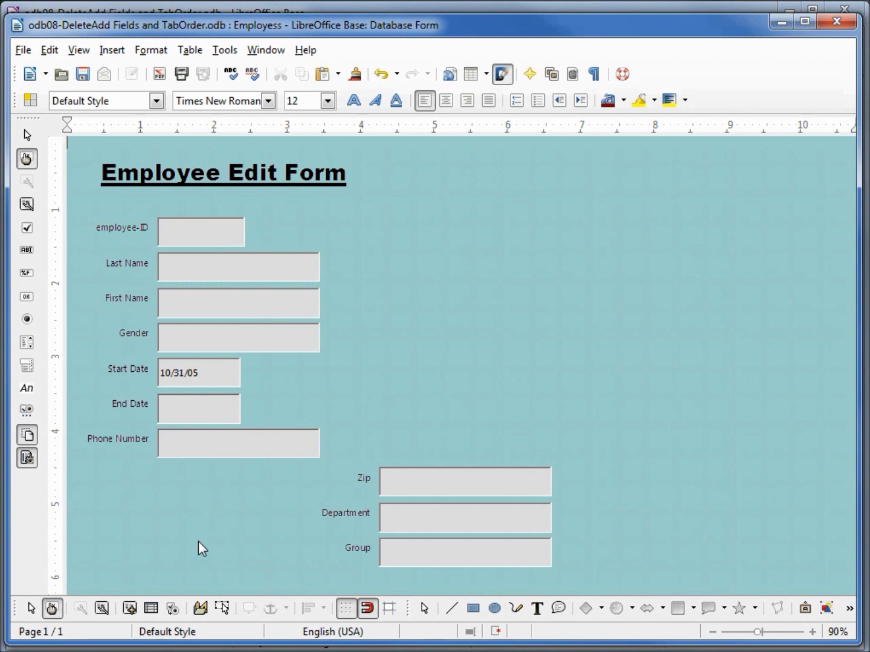
Move the Zip, Department and Group controls left into the gap below Phone Number
{"action": "left_click", "coordinate": [470, 485]}
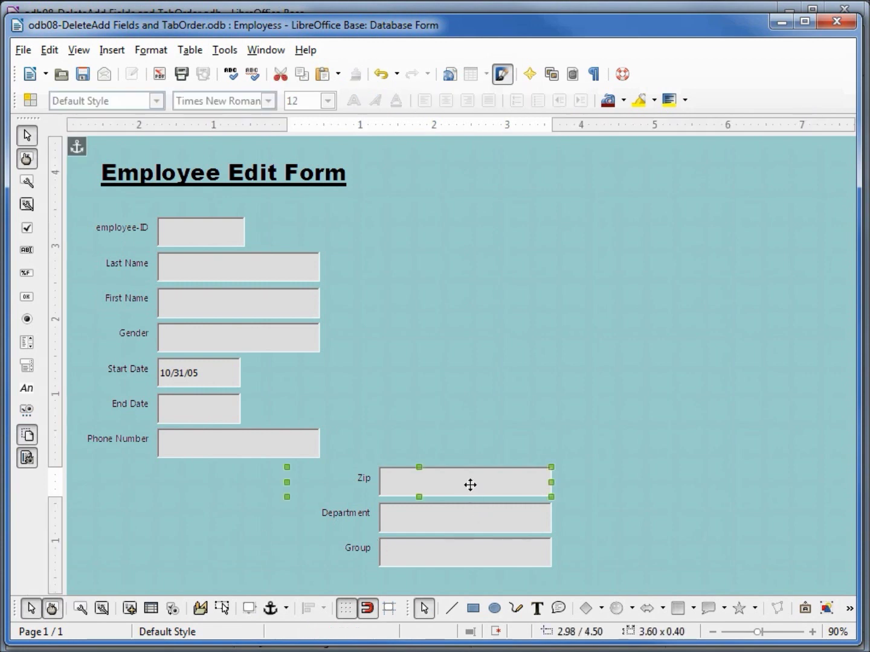
{"action": "left_click", "coordinate": [462, 518], "text": "shift"}
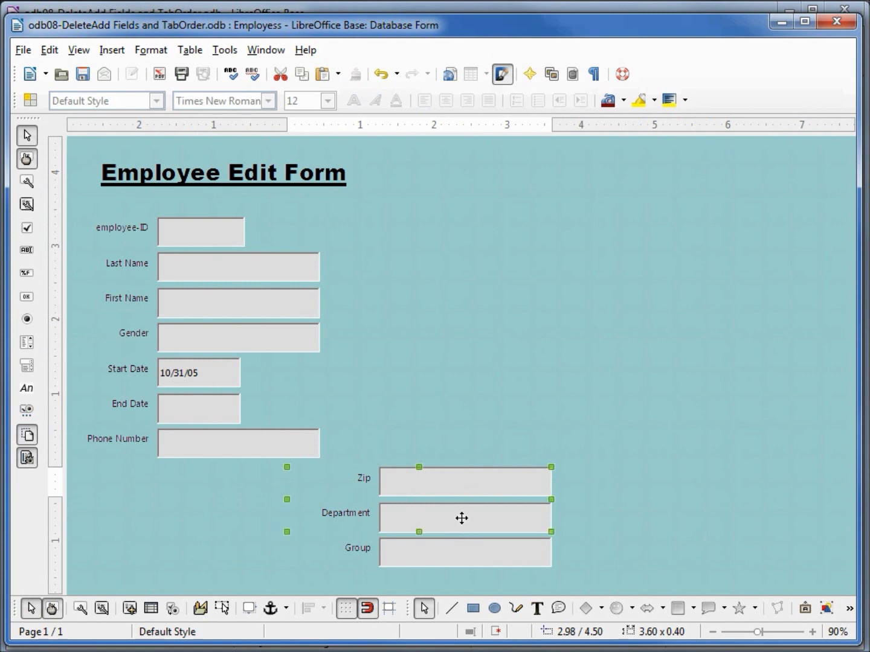
{"action": "left_click", "coordinate": [468, 552], "text": "shift"}
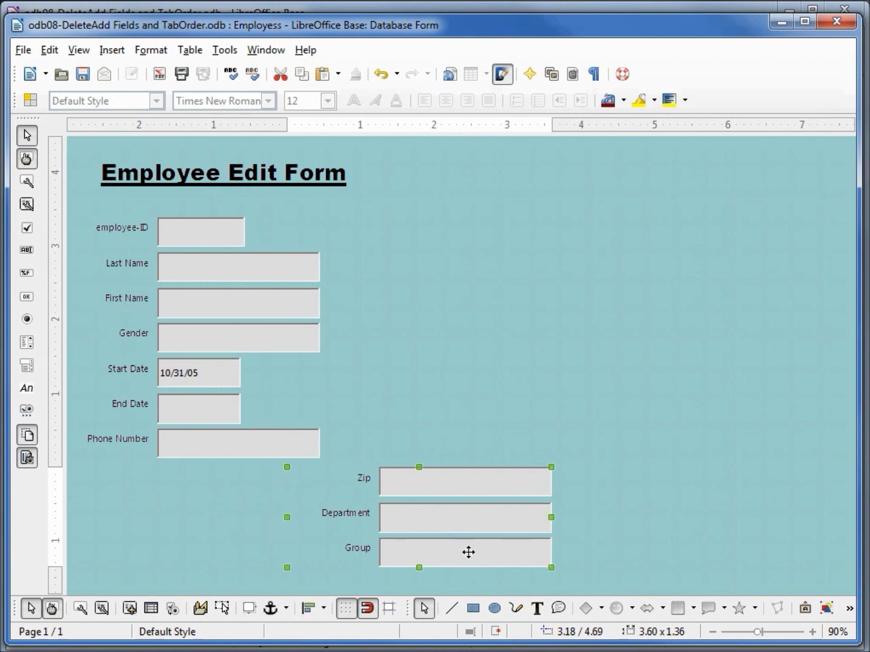
{"action": "key", "text": "Left"}
{"action": "key", "text": "Left"}
{"action": "key", "text": "Left"}
{"action": "key", "text": "Left"}
{"action": "key", "text": "Left"}
{"action": "key", "text": "Left"}
{"action": "key", "text": "Left"}
{"action": "key", "text": "Left"}
{"action": "key", "text": "Left"}
{"action": "key", "text": "Left"}
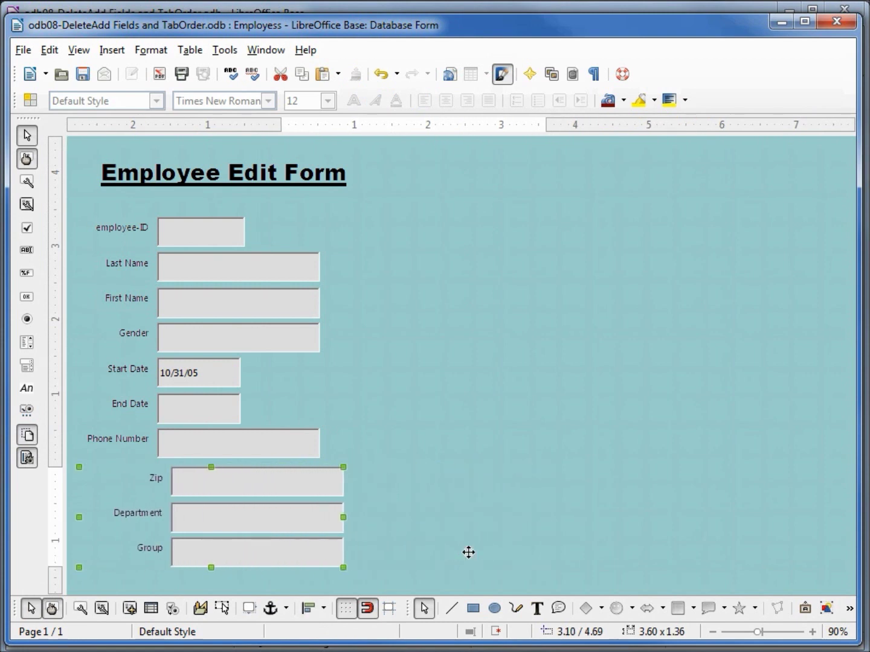
{"action": "key", "text": "Left"}
{"action": "key", "text": "Left"}
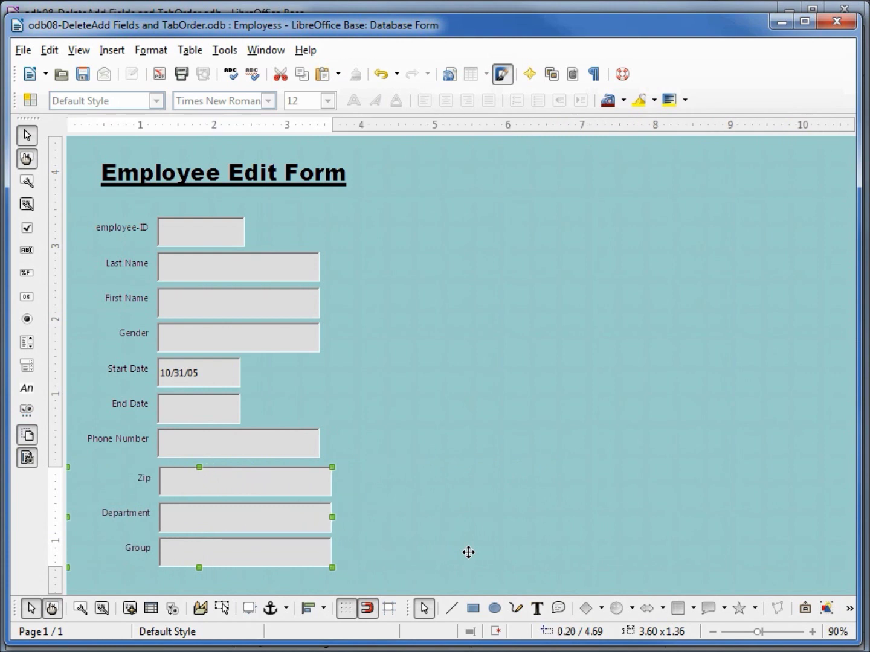
Save the form design, close it, and save the database
{"action": "left_click", "coordinate": [82, 75]}
{"action": "left_click", "coordinate": [834, 26]}
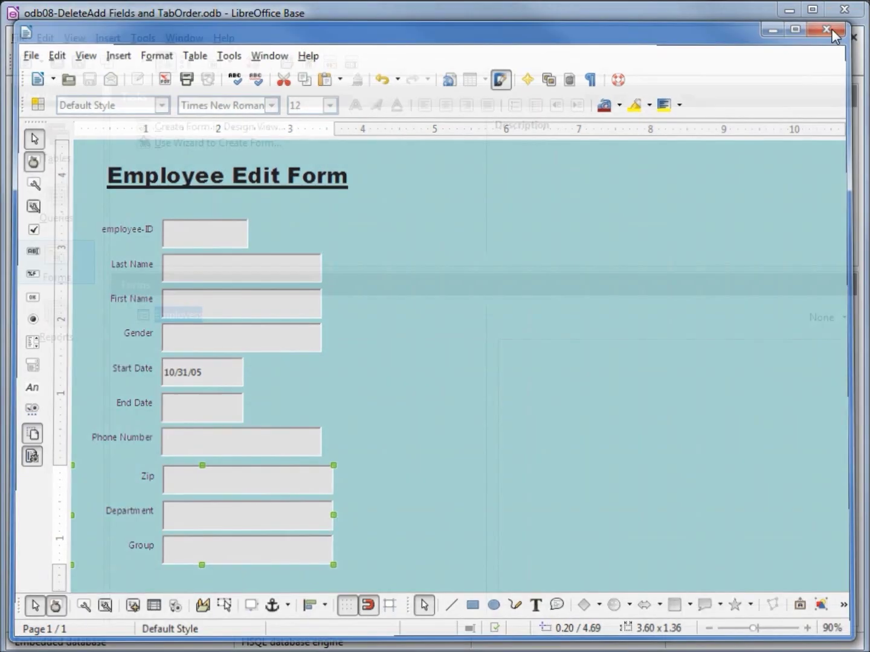
{"action": "left_click", "coordinate": [79, 63]}
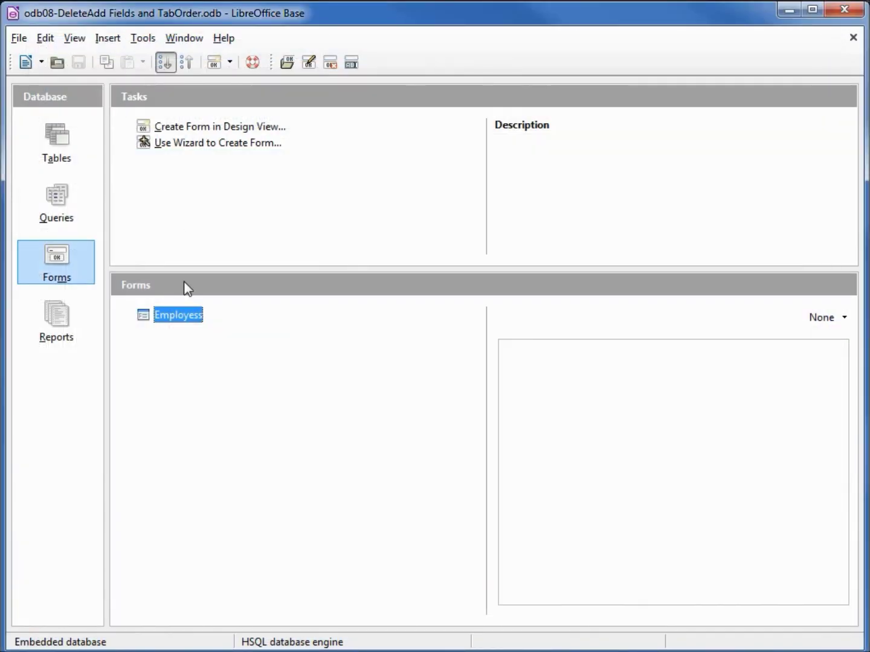
View the saved Employess form, close it, and reopen it for design editing
{"action": "double_click", "coordinate": [176, 320]}
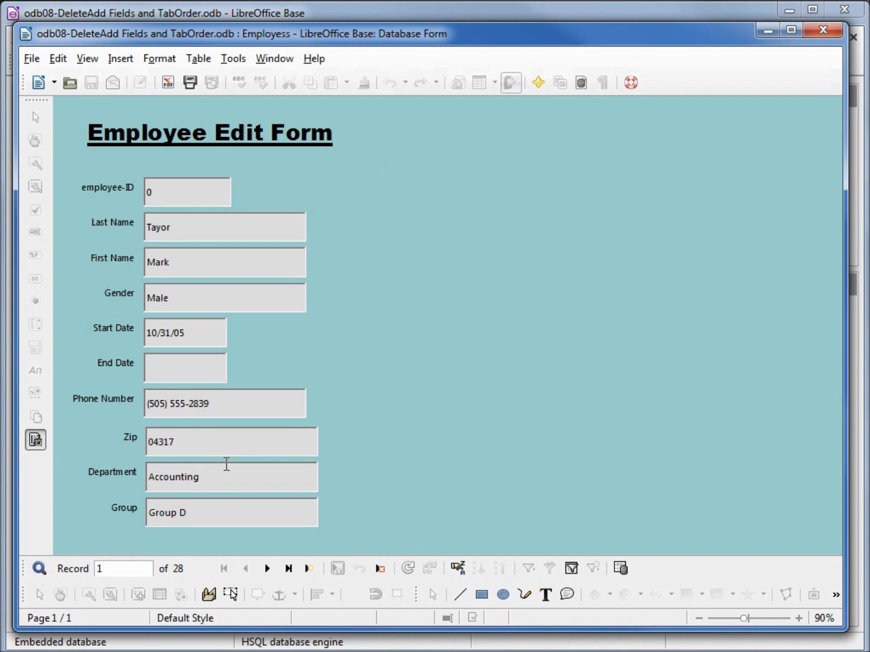
{"action": "left_click", "coordinate": [824, 31]}
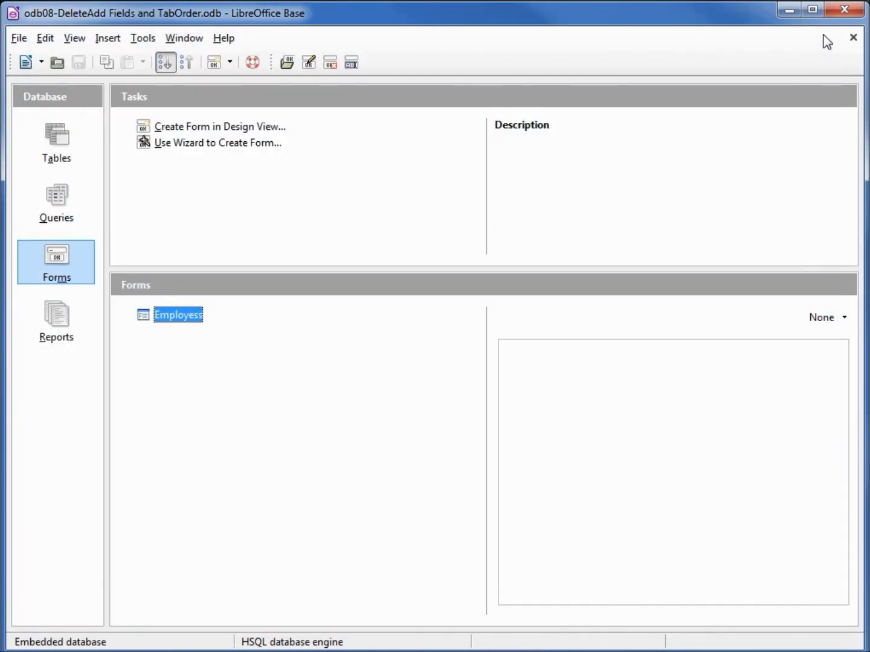
{"action": "right_click", "coordinate": [174, 320]}
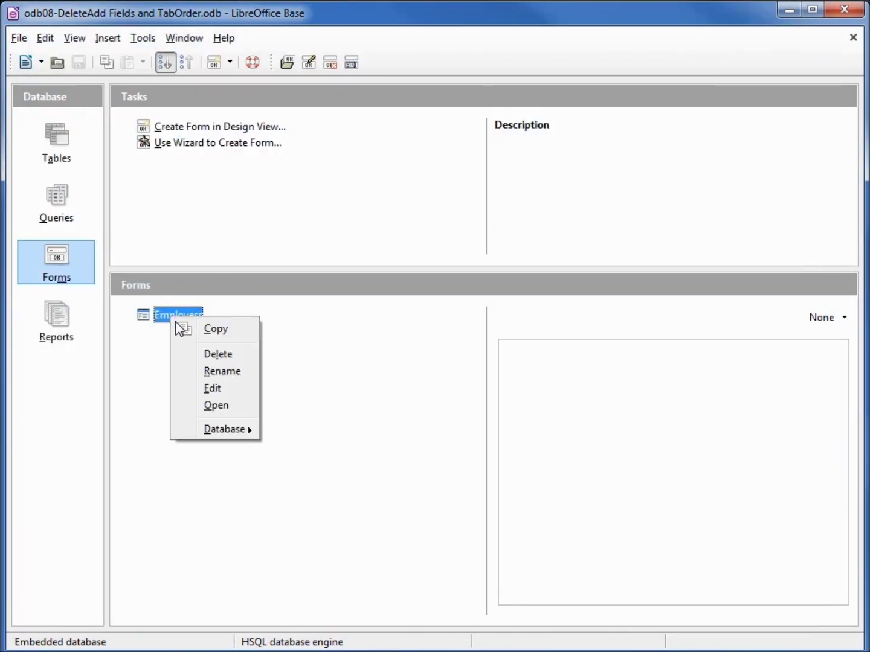
{"action": "left_click", "coordinate": [215, 393]}
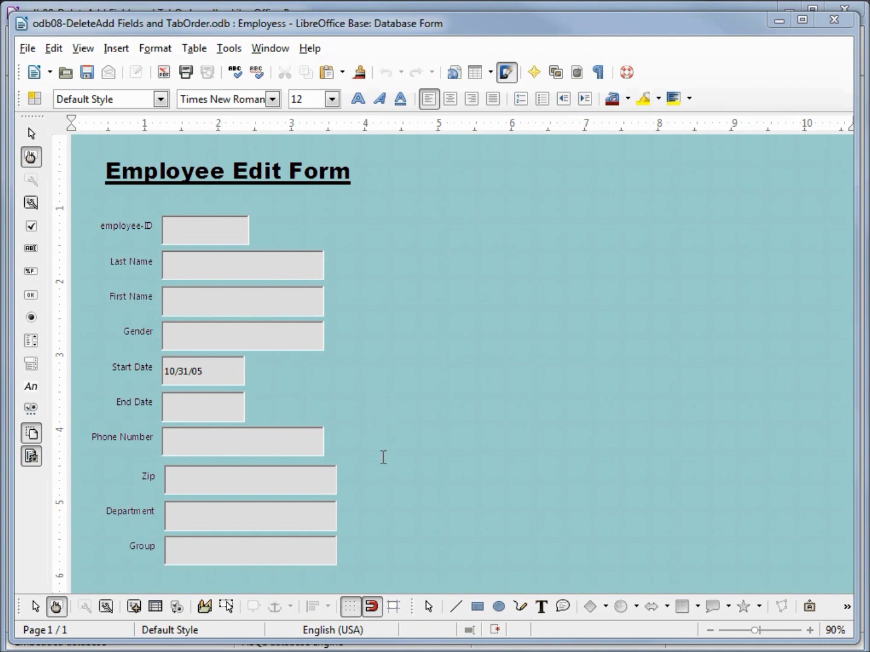
Move Zip, Department and Group two steps right, back to the right-hand column
{"action": "left_click", "coordinate": [218, 482]}
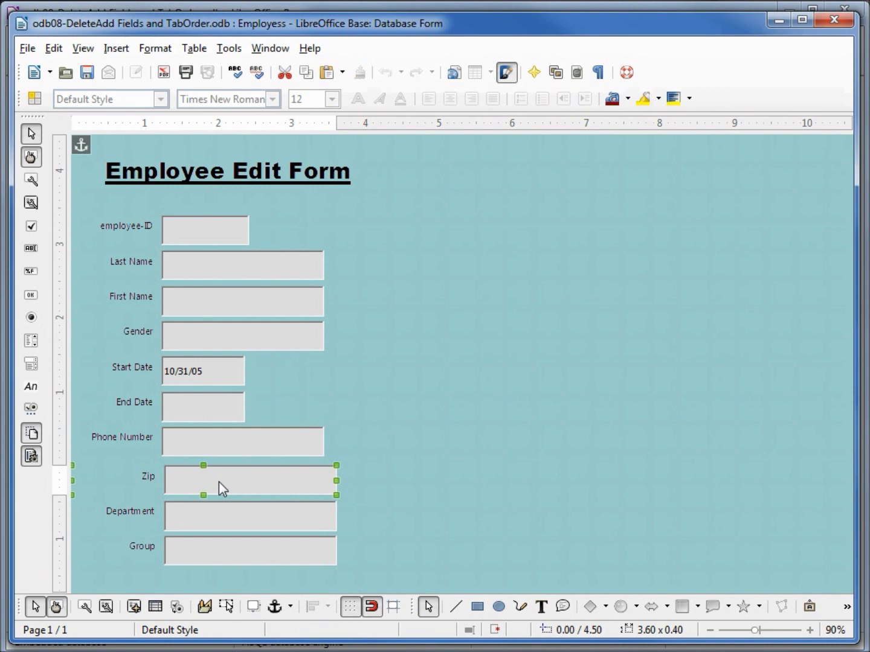
{"action": "left_click", "coordinate": [222, 513], "text": "shift"}
{"action": "left_click", "coordinate": [228, 552], "text": "shift"}
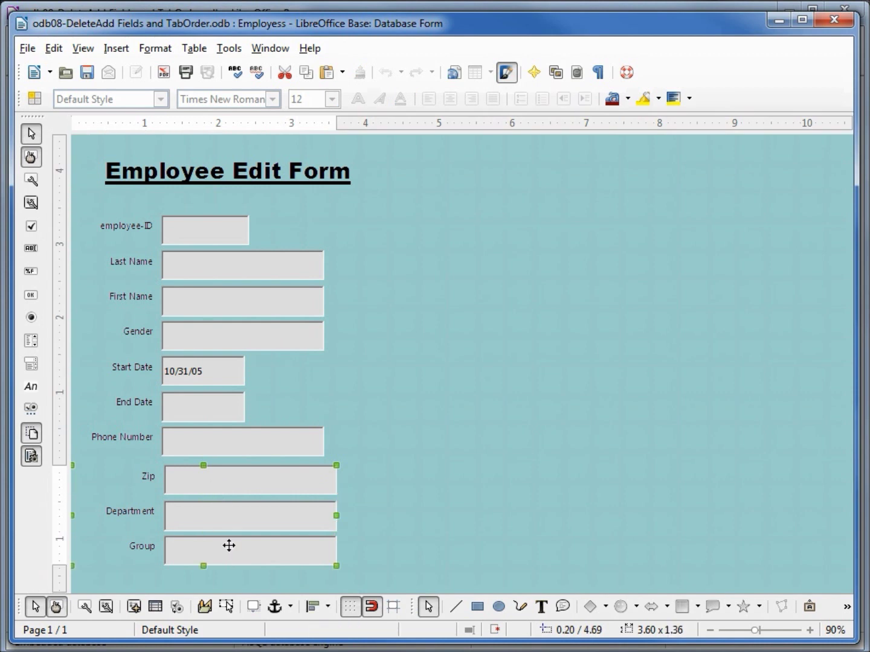
{"action": "key", "text": "Right"}
{"action": "key", "text": "Right"}
{"action": "key", "text": "Right"}
{"action": "key", "text": "Right"}
{"action": "key", "text": "Right"}
{"action": "key", "text": "Right"}
{"action": "key", "text": "Right"}
{"action": "key", "text": "Right"}
{"action": "key", "text": "Right"}
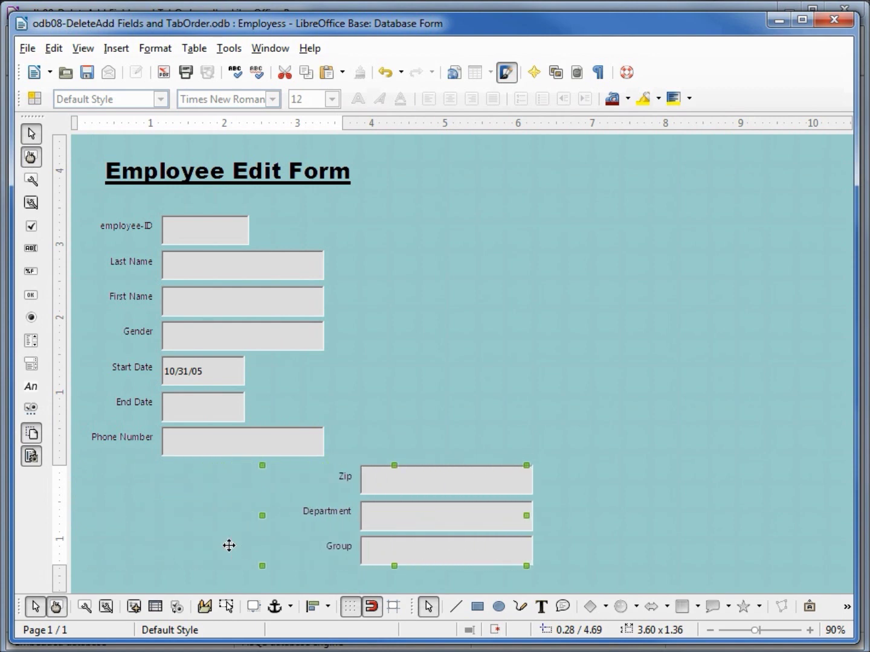
{"action": "key", "text": "Right"}
{"action": "key", "text": "Right"}
{"action": "key", "text": "Right"}
{"action": "left_click", "coordinate": [228, 545]}
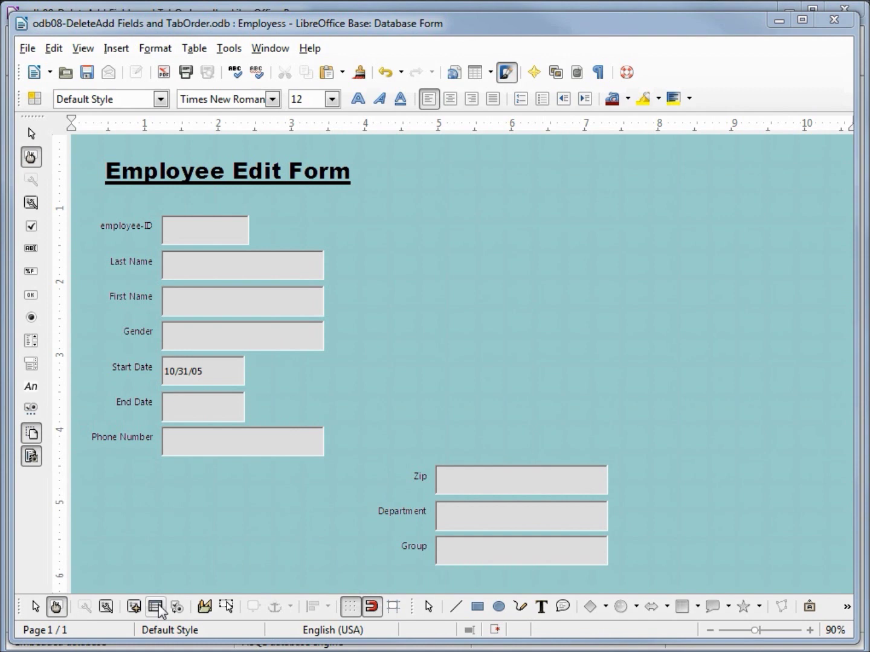
Place the Address field from the Add Field list below Phone Number
{"action": "left_click", "coordinate": [156, 607]}
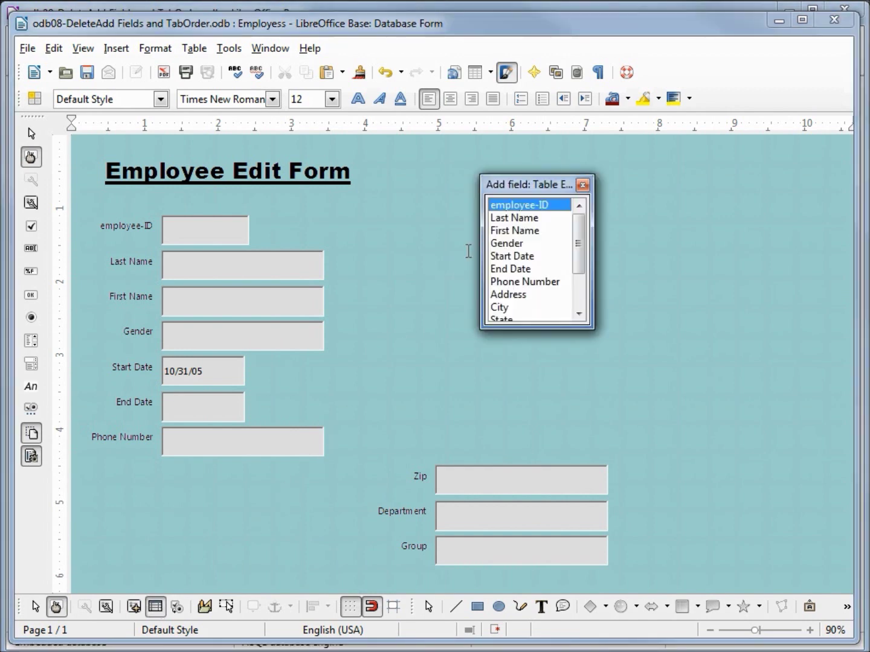
{"action": "mouse_move", "coordinate": [579, 229]}
{"action": "left_mouse_down"}
{"action": "mouse_move", "coordinate": [579, 268]}
{"action": "mouse_move", "coordinate": [580, 230]}
{"action": "left_mouse_up"}
{"action": "left_click_drag", "start_coordinate": [579, 240], "coordinate": [579, 273]}
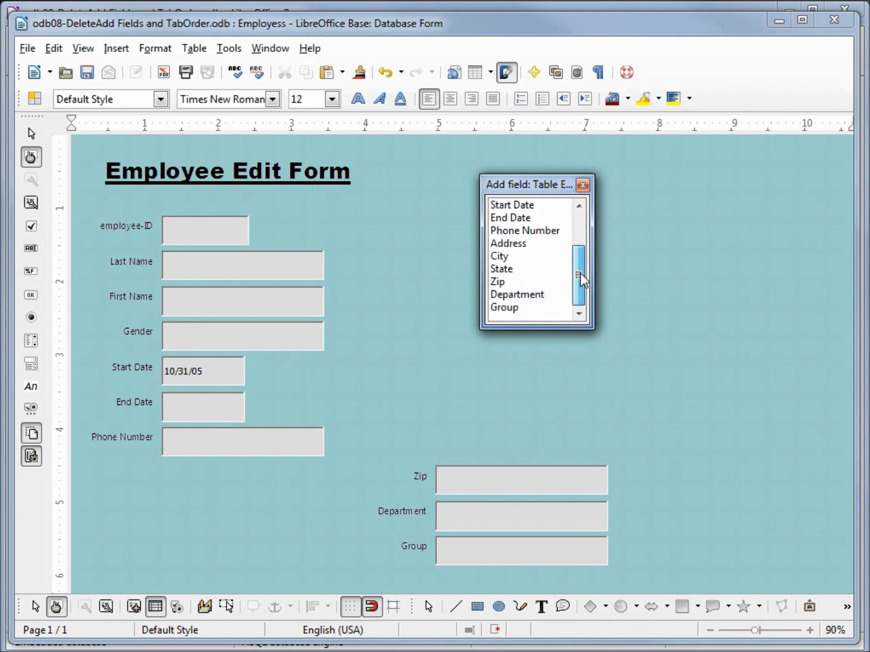
{"action": "left_click", "coordinate": [509, 246]}
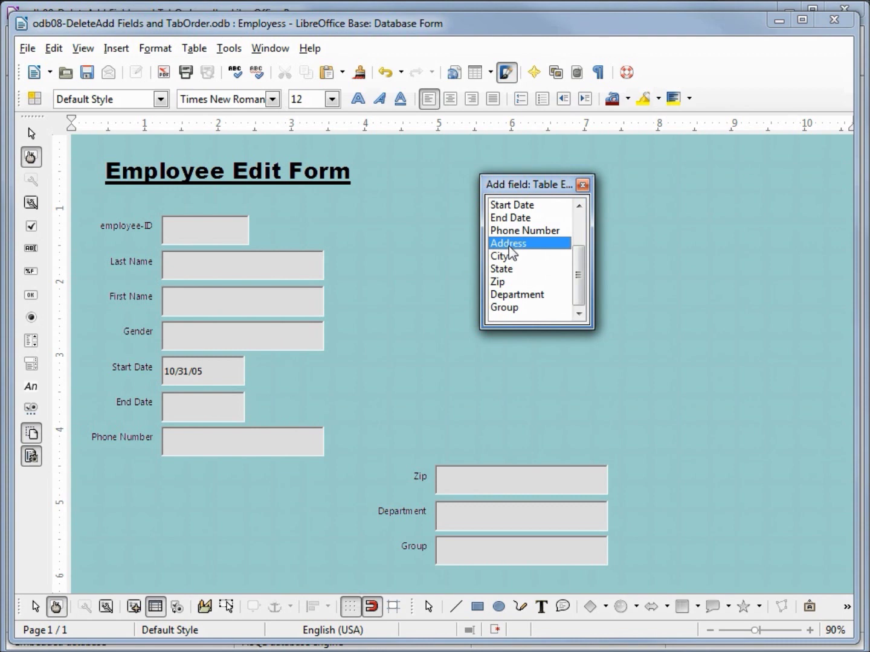
{"action": "left_click_drag", "start_coordinate": [509, 248], "coordinate": [164, 487]}
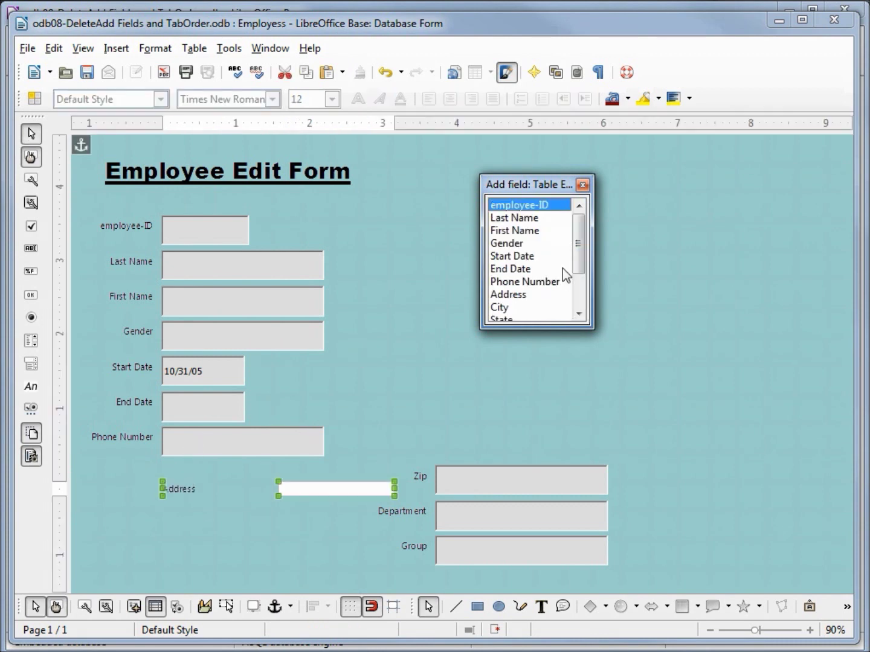
Place the City and State fields beneath Address, then close the field list
{"action": "left_click_drag", "start_coordinate": [580, 233], "coordinate": [579, 320]}
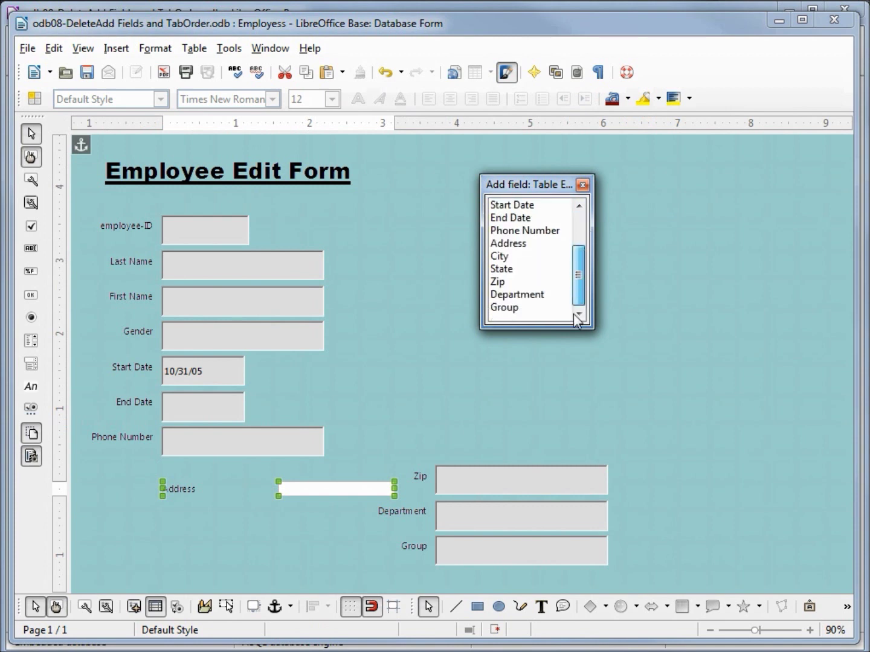
{"action": "left_click", "coordinate": [504, 259]}
{"action": "left_click_drag", "start_coordinate": [503, 264], "coordinate": [385, 356]}
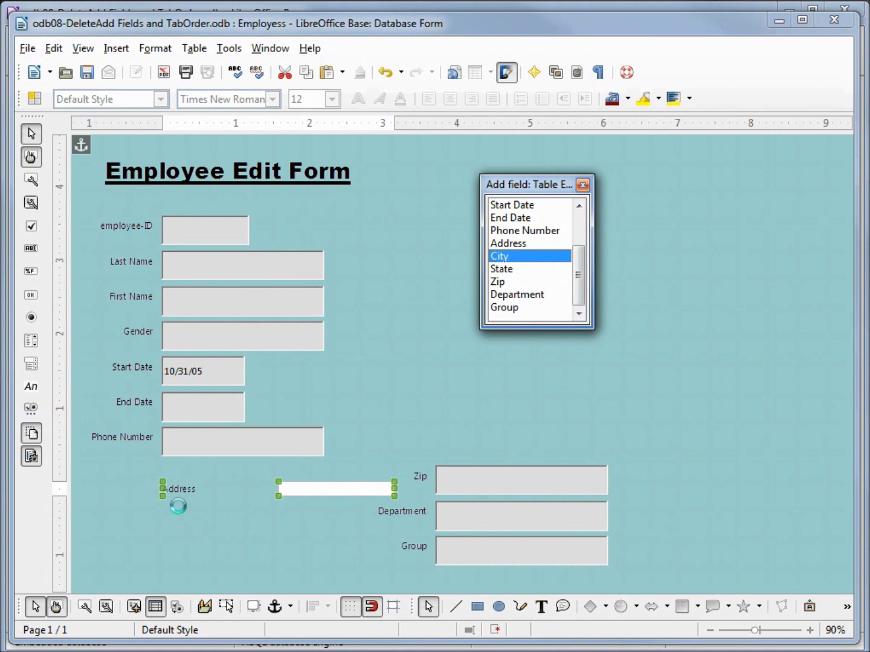
{"action": "left_click_drag", "start_coordinate": [178, 507], "coordinate": [179, 510]}
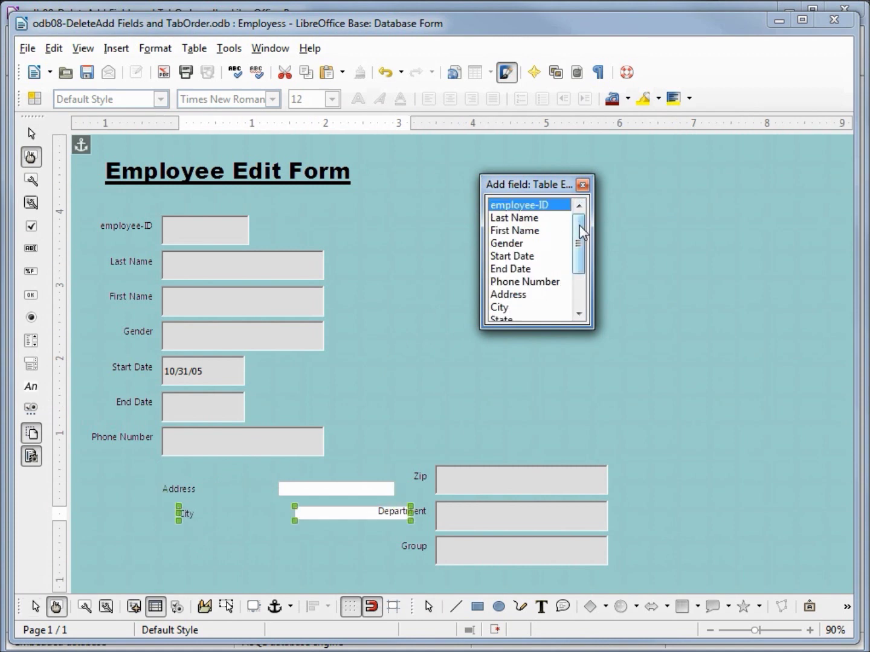
{"action": "left_click_drag", "start_coordinate": [579, 230], "coordinate": [575, 323]}
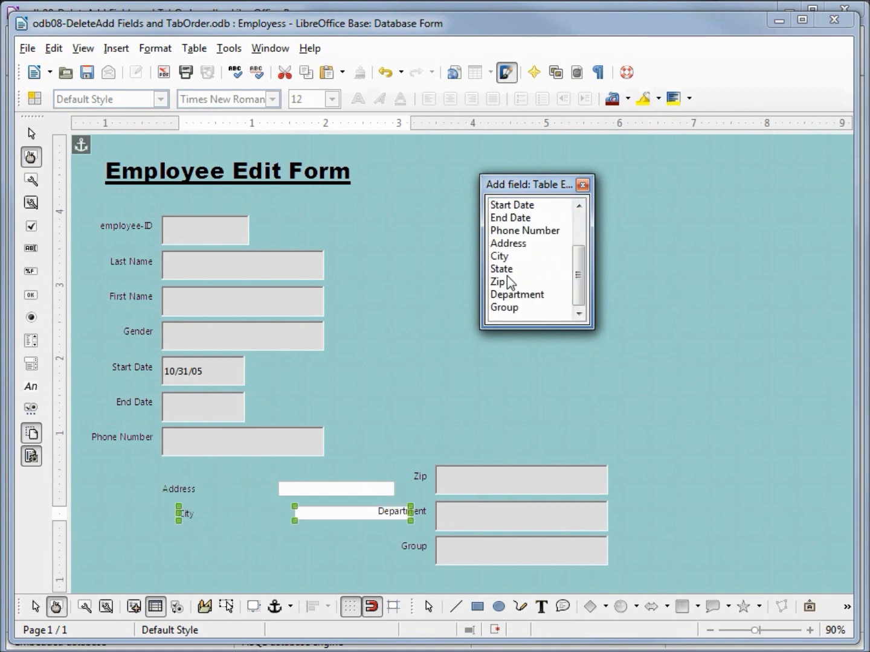
{"action": "left_click_drag", "start_coordinate": [504, 269], "coordinate": [168, 543]}
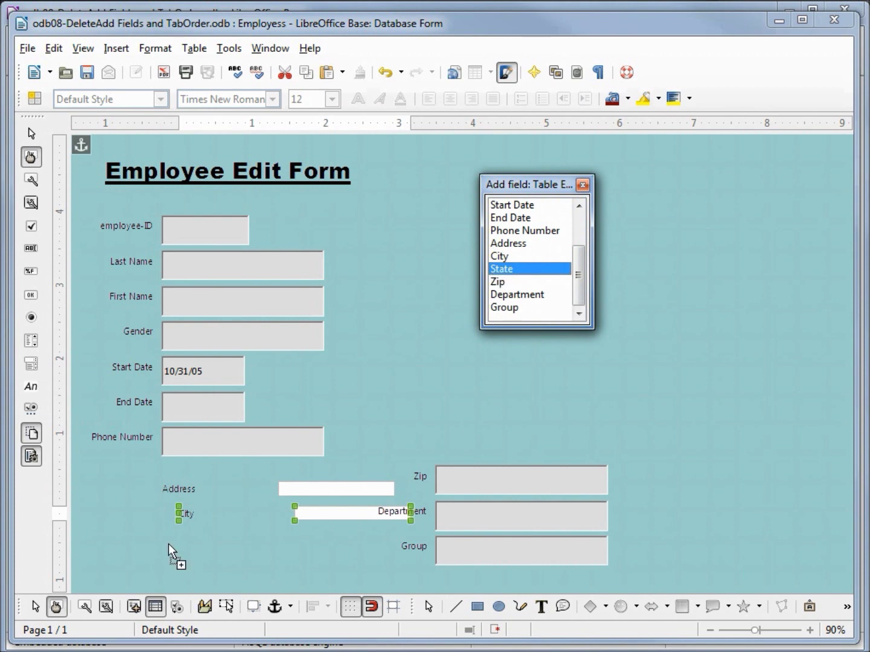
{"action": "left_click_drag", "start_coordinate": [164, 534], "coordinate": [165, 536]}
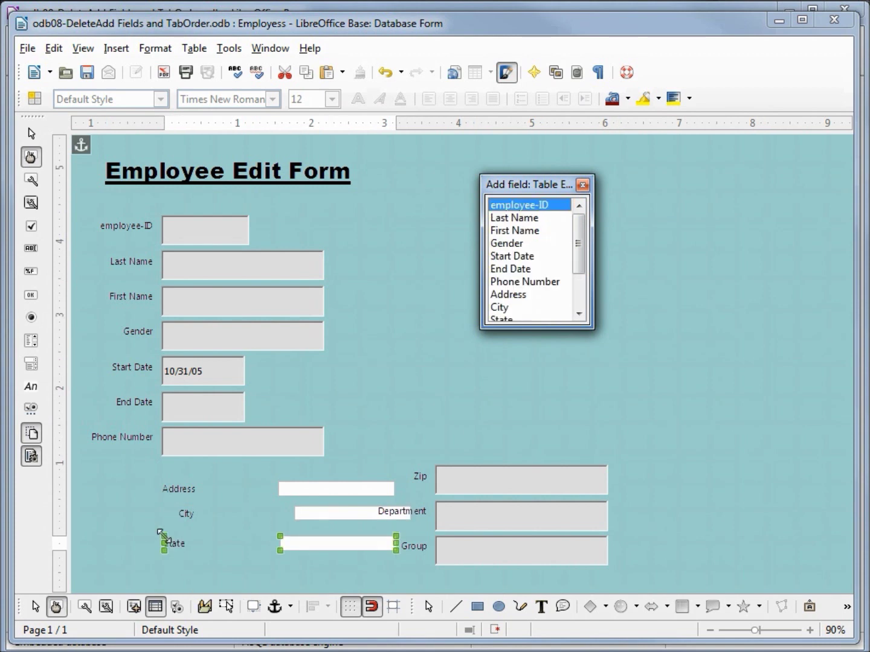
{"action": "left_click", "coordinate": [583, 186]}
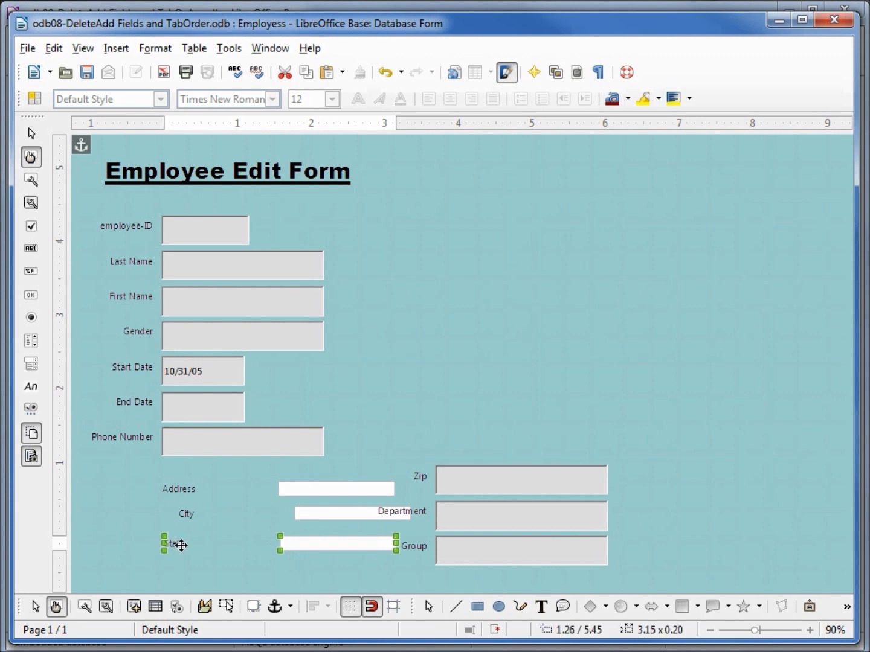
Shift the lower controls two steps left and left-align Address, City and State
{"action": "left_click", "coordinate": [35, 607]}
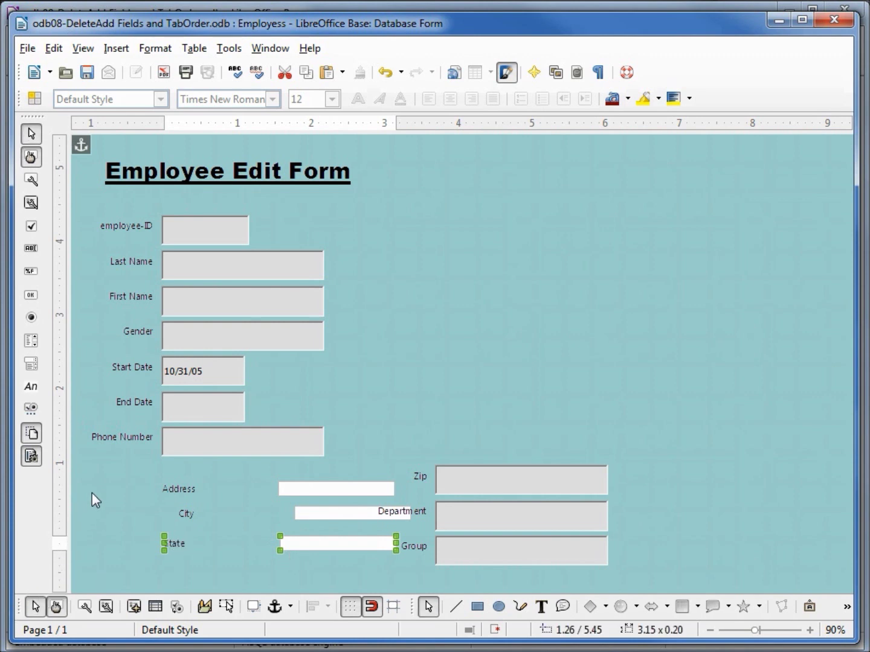
{"action": "left_click_drag", "start_coordinate": [90, 466], "coordinate": [395, 558]}
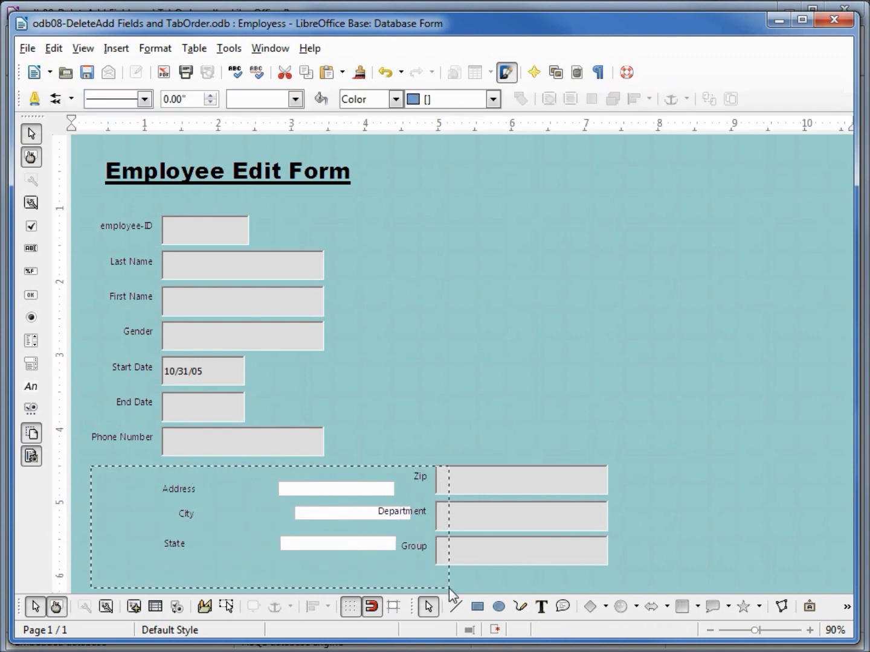
{"action": "left_click_drag", "start_coordinate": [395, 558], "coordinate": [448, 588]}
{"action": "key", "text": "Left"}
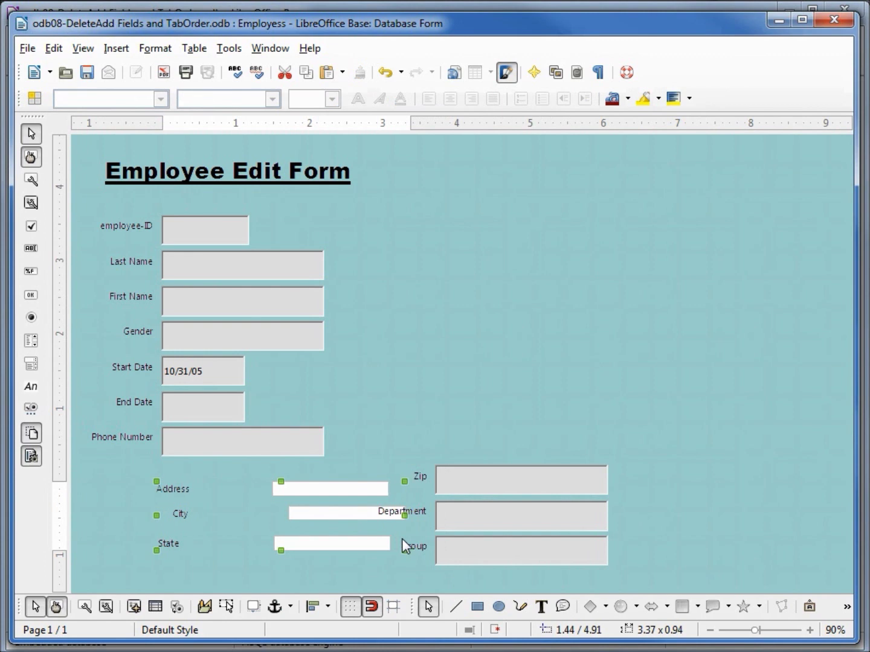
{"action": "key", "text": "Left"}
{"action": "key", "text": "Left"}
{"action": "key", "text": "Left"}
{"action": "key", "text": "Left"}
{"action": "key", "text": "Left"}
{"action": "key", "text": "Left"}
{"action": "key", "text": "Left"}
{"action": "key", "text": "Left"}
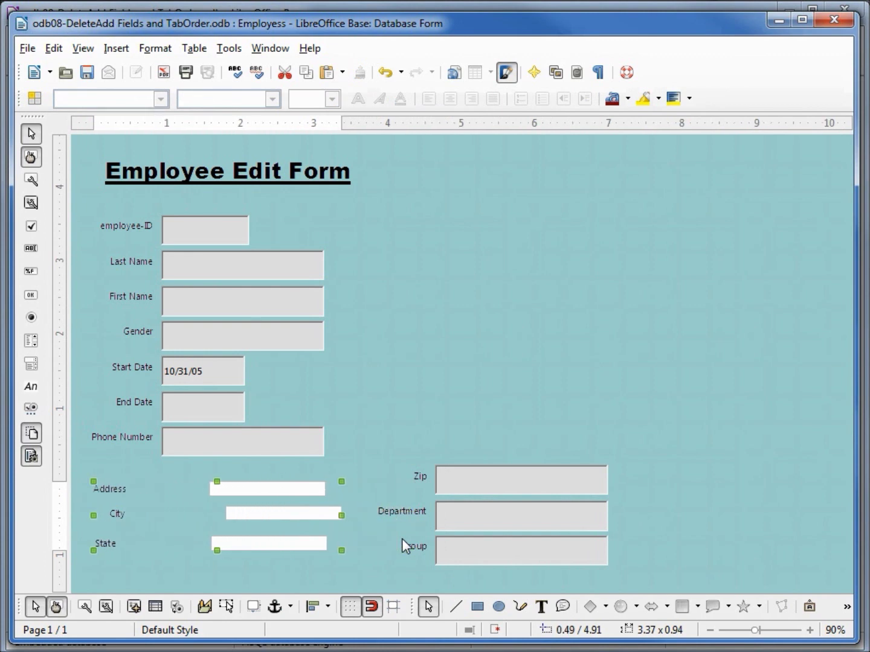
{"action": "right_click", "coordinate": [271, 489]}
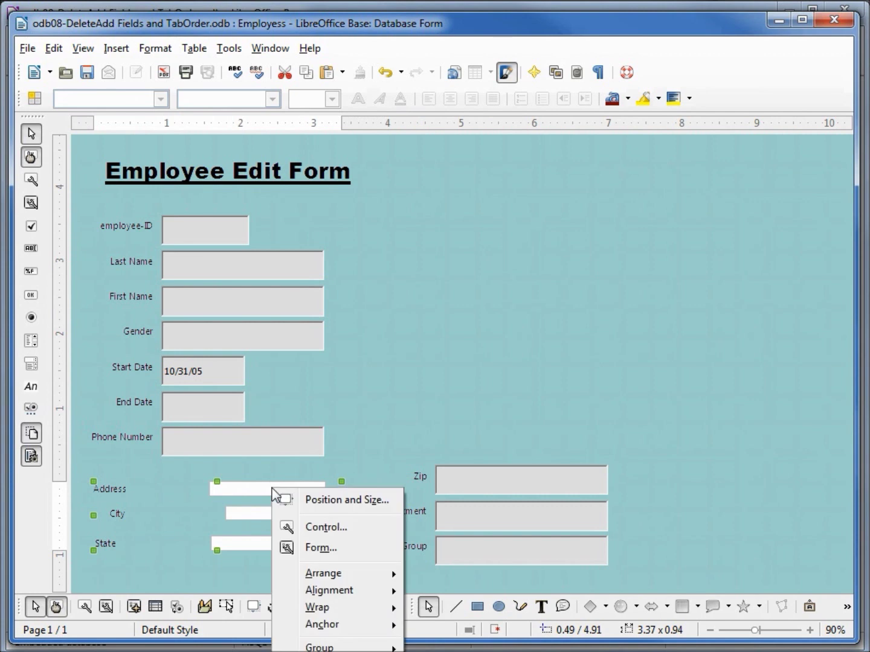
{"action": "mouse_move", "coordinate": [330, 590]}
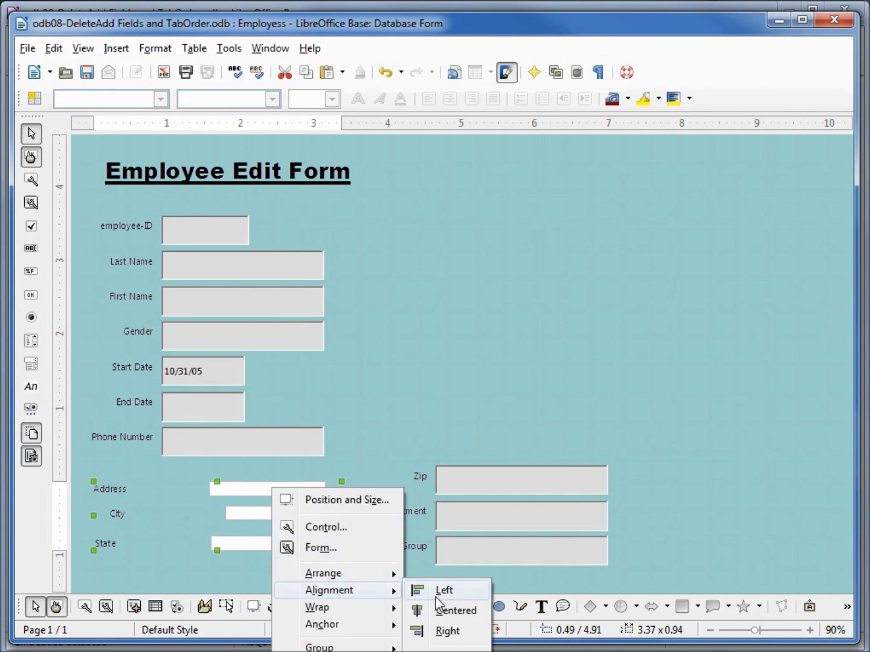
{"action": "left_click", "coordinate": [440, 591]}
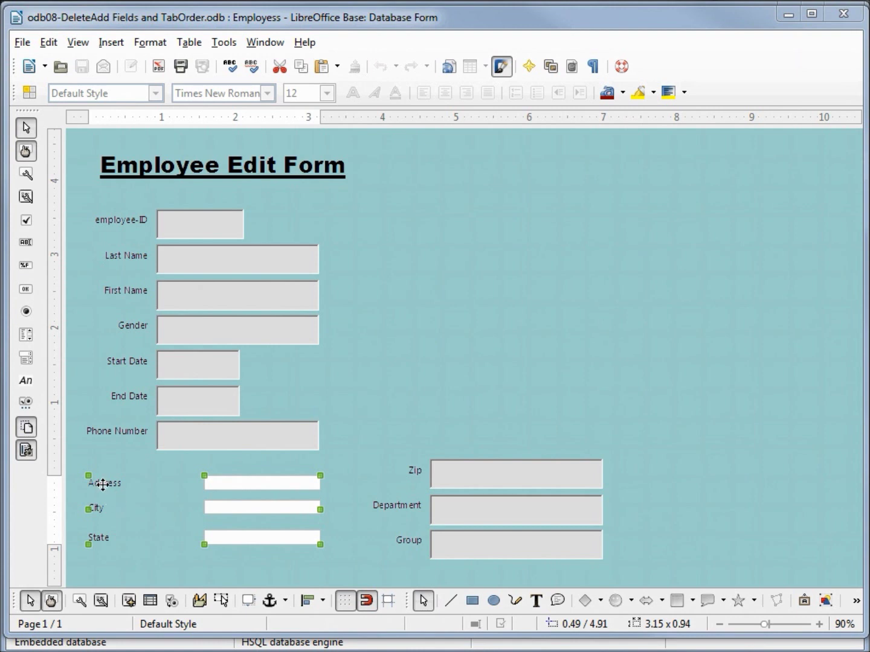
Set the Address, City and State labels' text alignment to Right in Control properties
{"action": "left_click", "coordinate": [103, 484]}
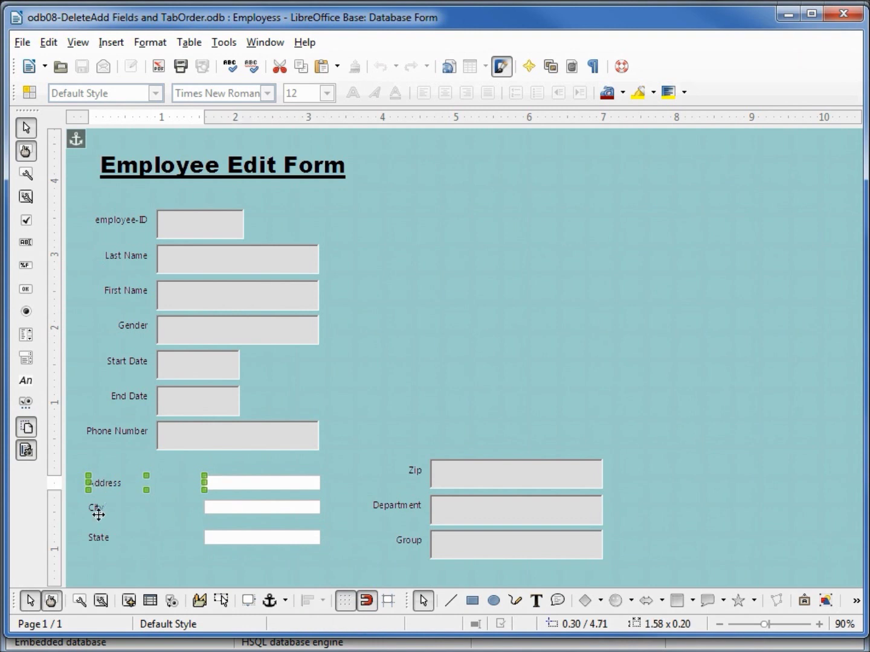
{"action": "left_click", "coordinate": [97, 511], "text": "shift"}
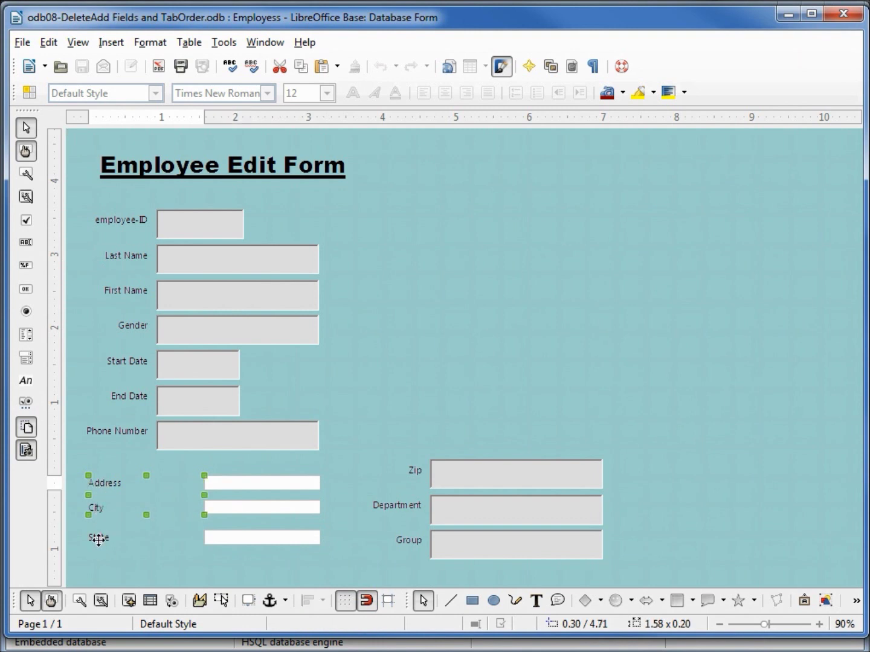
{"action": "left_click", "coordinate": [98, 539], "text": "shift"}
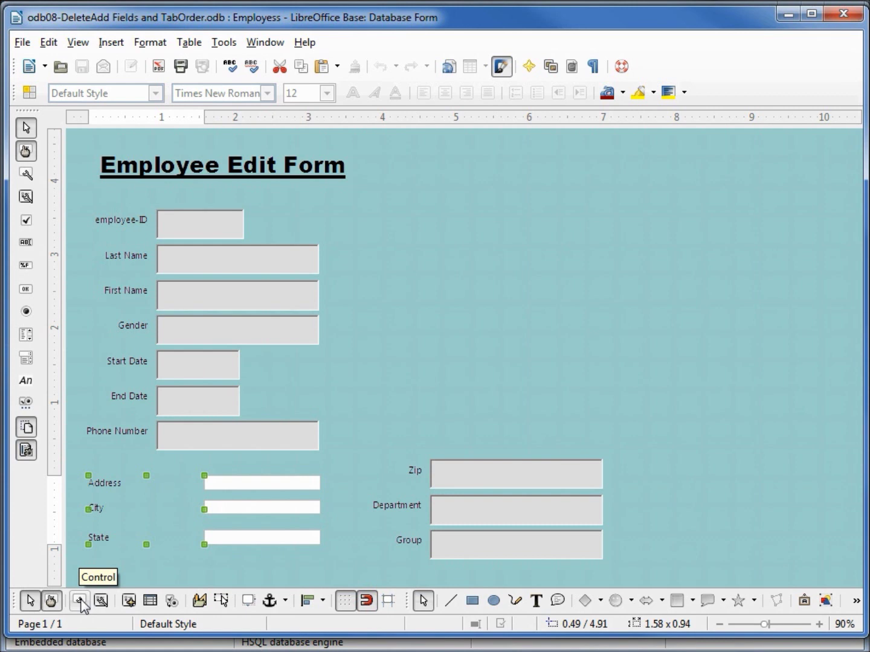
{"action": "left_click", "coordinate": [80, 600]}
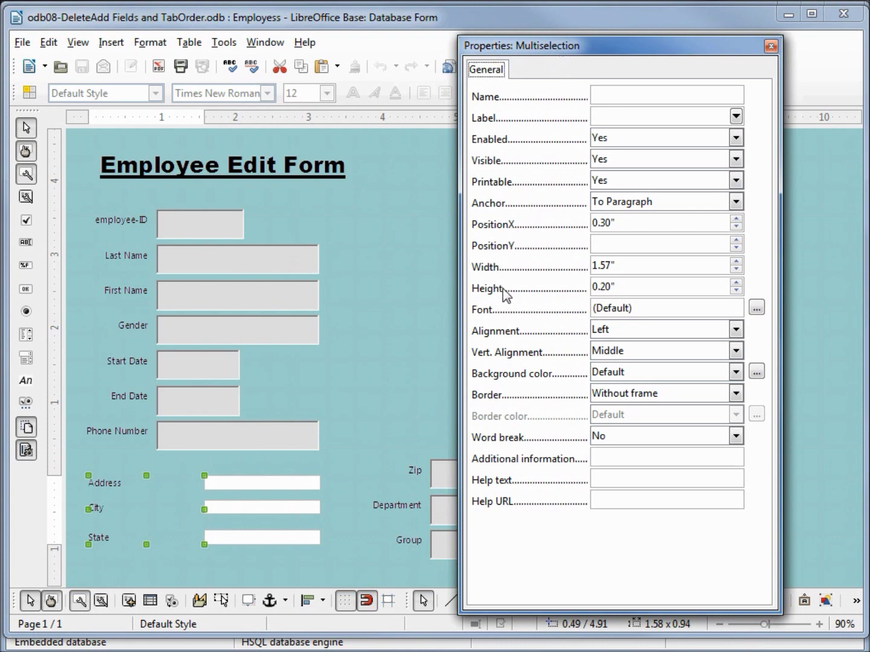
{"action": "left_click", "coordinate": [735, 331]}
{"action": "left_click", "coordinate": [724, 387]}
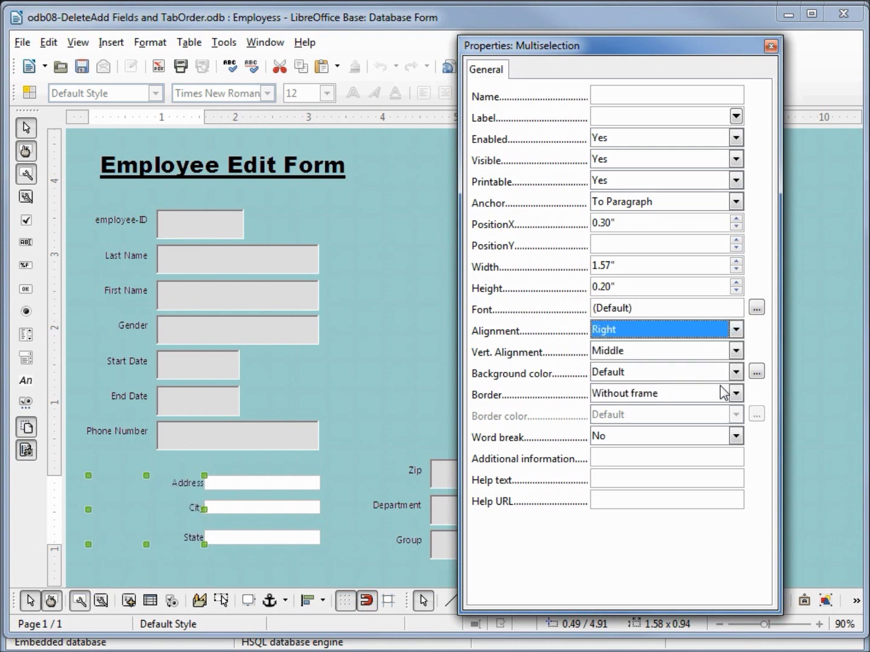
{"action": "left_click", "coordinate": [770, 46]}
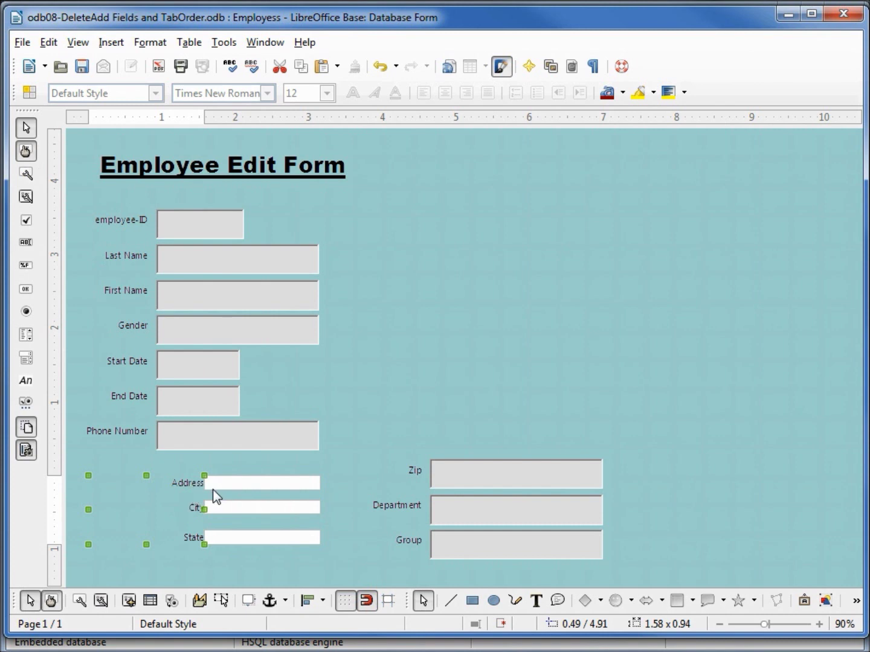
Shrink the three labels from the left and nudge the group up under Phone Number
{"action": "key", "text": "Left"}
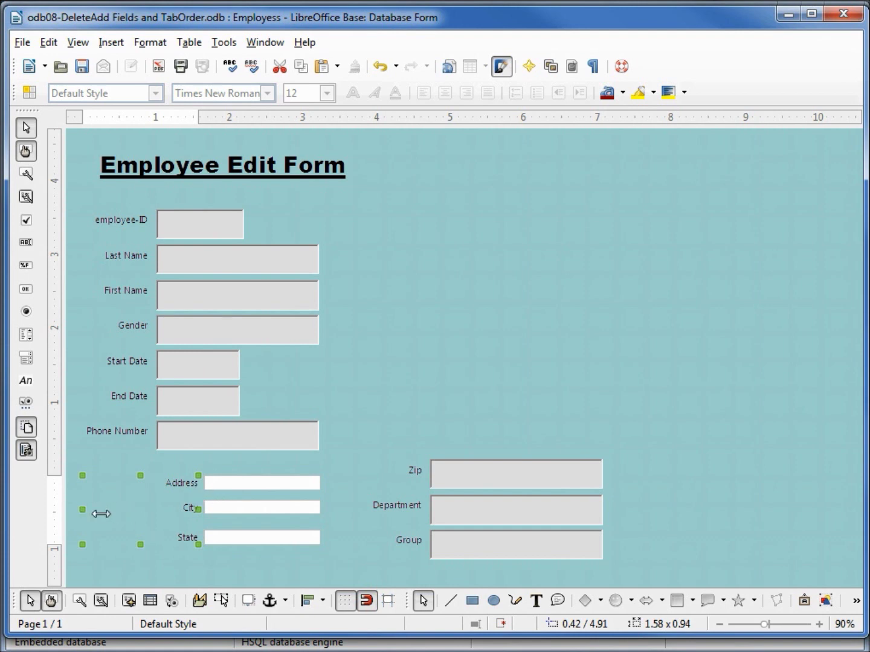
{"action": "left_click_drag", "start_coordinate": [81, 512], "coordinate": [161, 514]}
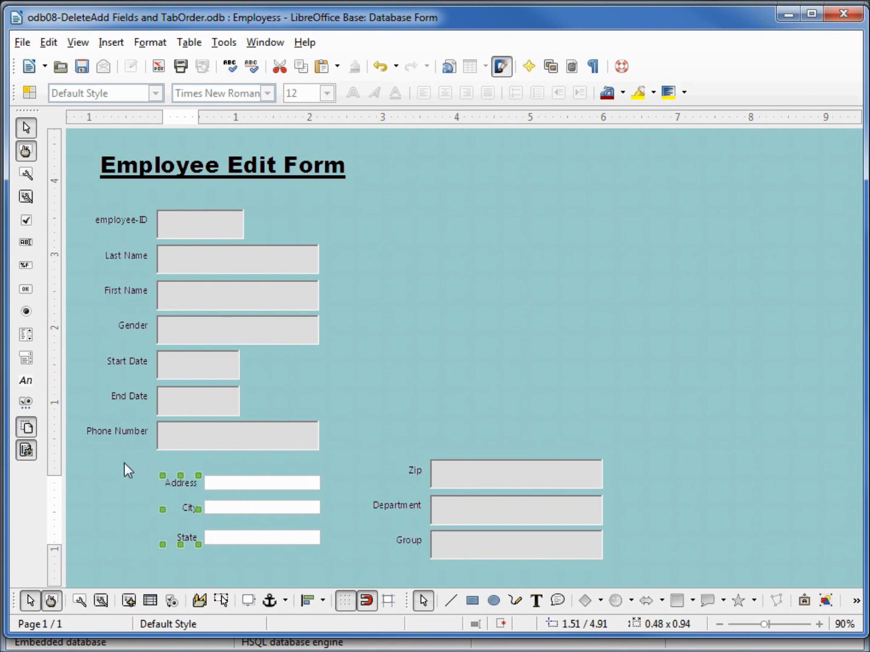
{"action": "left_click_drag", "start_coordinate": [124, 463], "coordinate": [356, 561]}
{"action": "key", "text": "Left"}
{"action": "key", "text": "Left"}
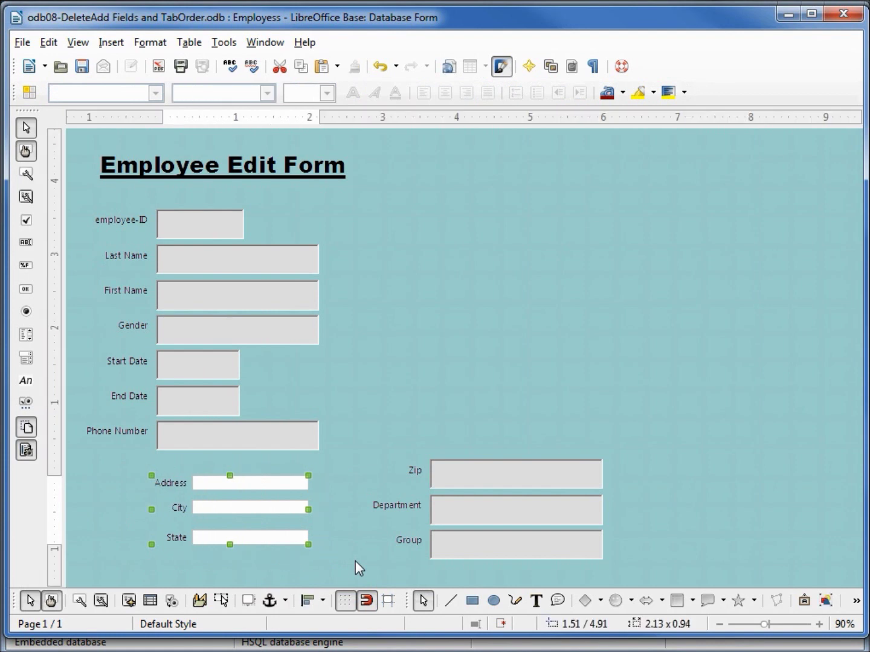
{"action": "key", "text": "Left"}
{"action": "key", "text": "Left"}
{"action": "key", "text": "Left"}
{"action": "key", "text": "Left"}
{"action": "key", "text": "Left"}
{"action": "key", "text": "Right"}
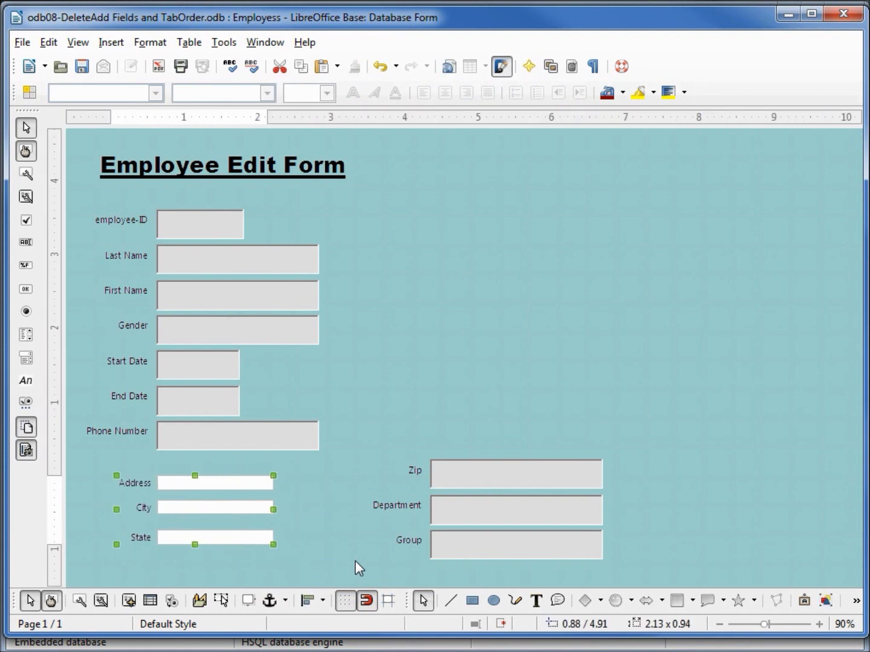
{"action": "key", "text": "Up"}
{"action": "key", "text": "Up"}
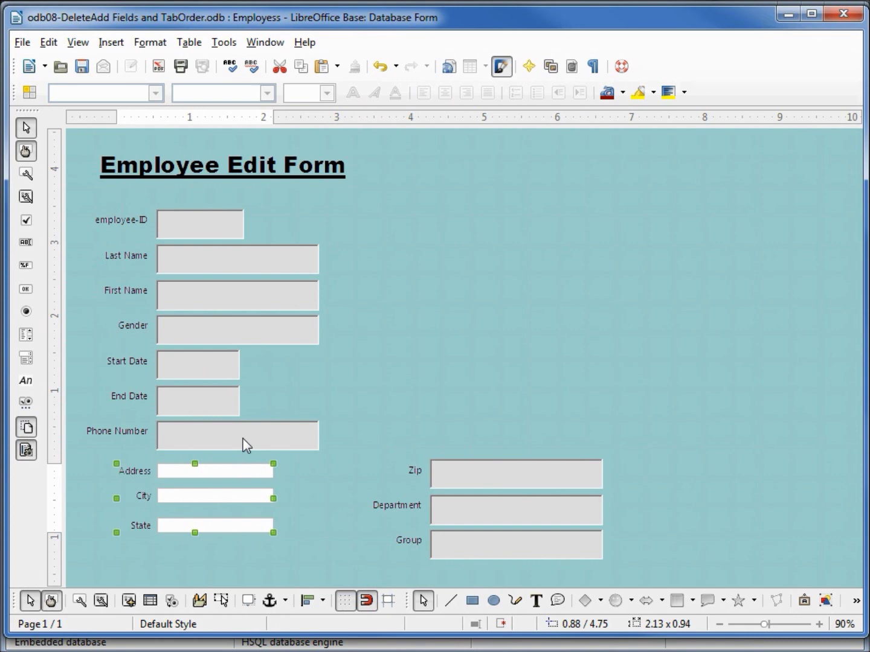
Inspect the Phone Number field's control properties, then show the Address text box's properties
{"action": "left_click", "coordinate": [243, 441]}
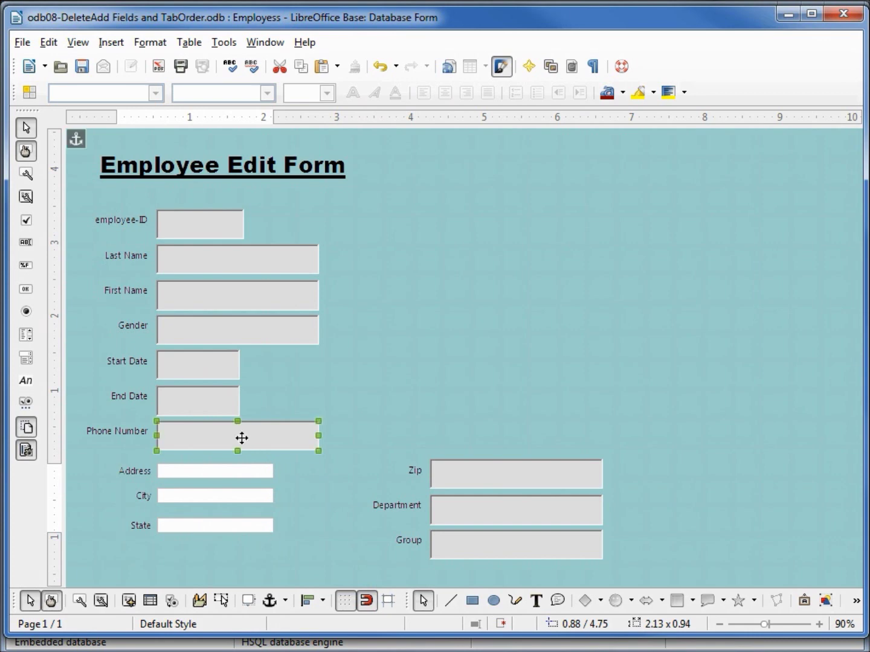
{"action": "right_click", "coordinate": [242, 438]}
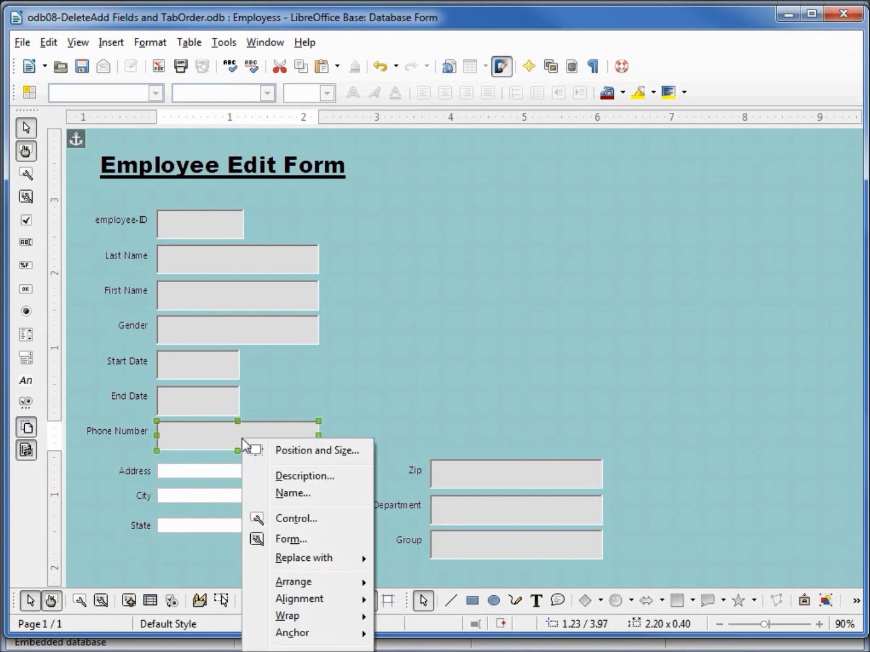
{"action": "left_click", "coordinate": [296, 520]}
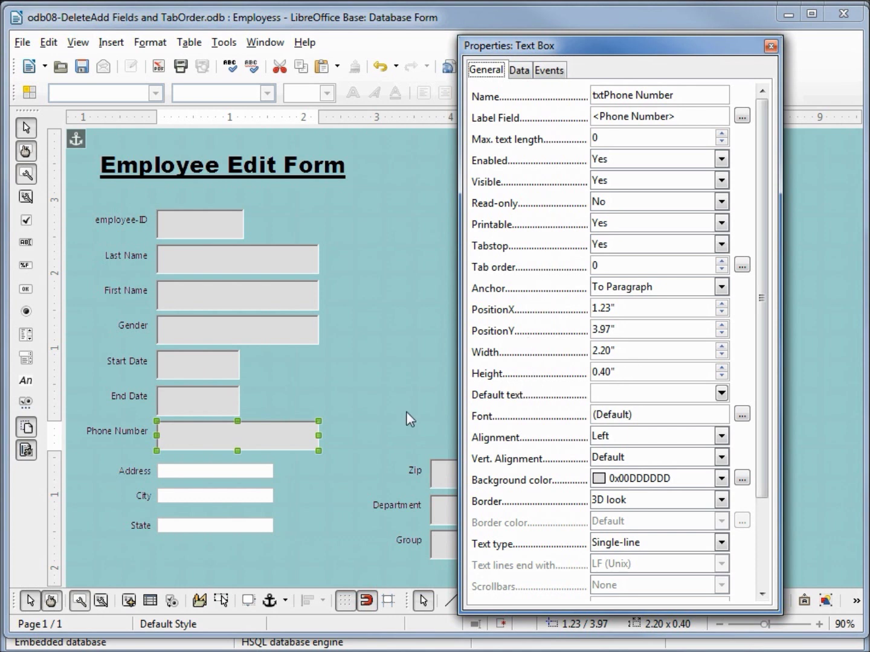
{"action": "left_click", "coordinate": [193, 469]}
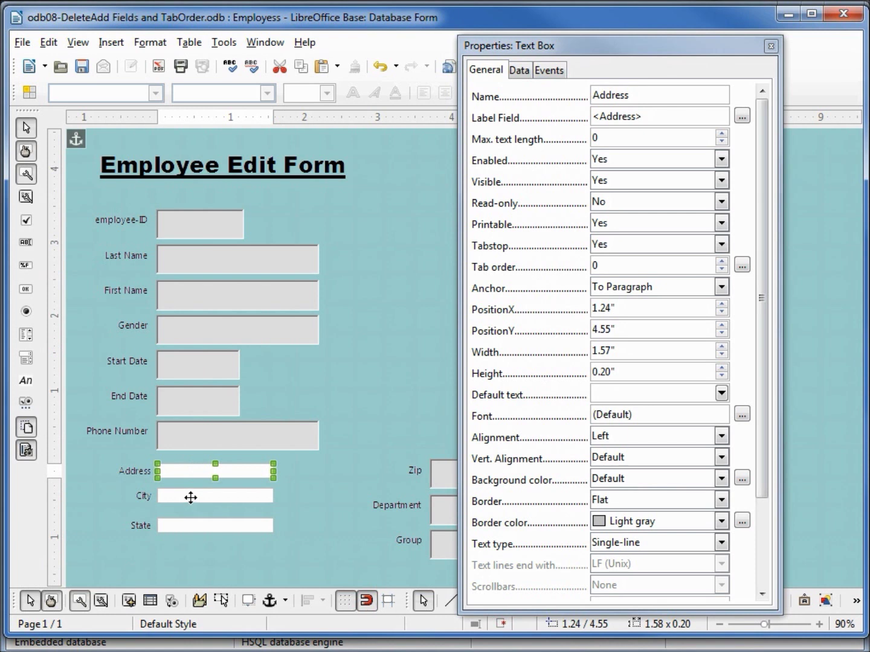
Select the Address, City and State boxes and set their height to 0.40"
{"action": "left_click", "coordinate": [190, 498], "text": "shift"}
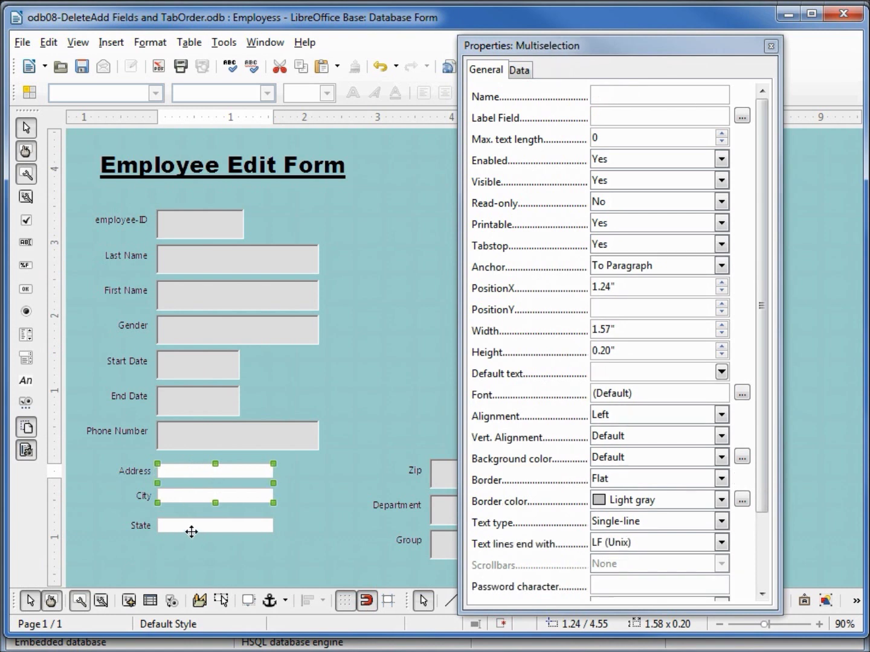
{"action": "left_click", "coordinate": [191, 530], "text": "shift"}
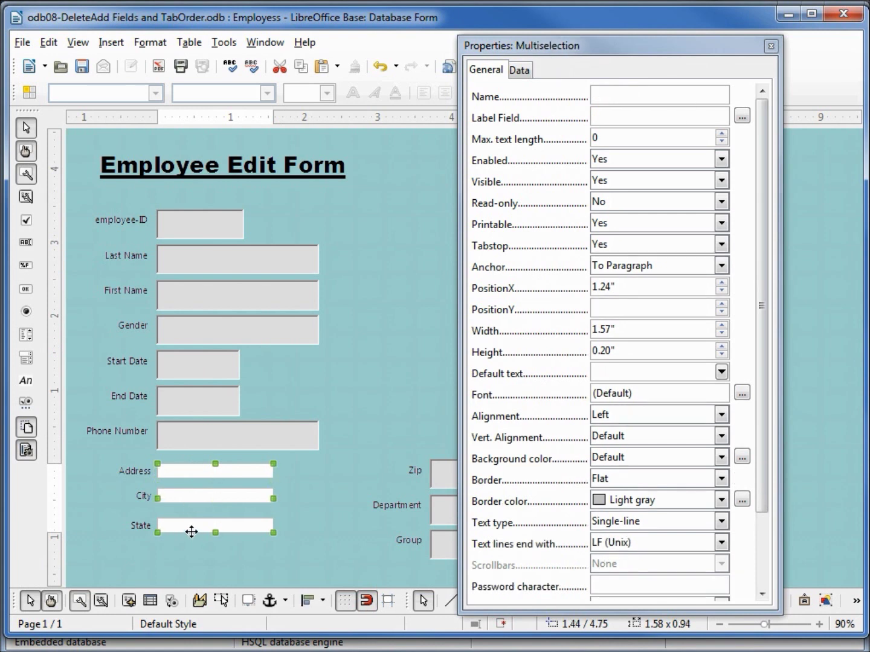
{"action": "left_click_drag", "start_coordinate": [616, 351], "coordinate": [550, 355]}
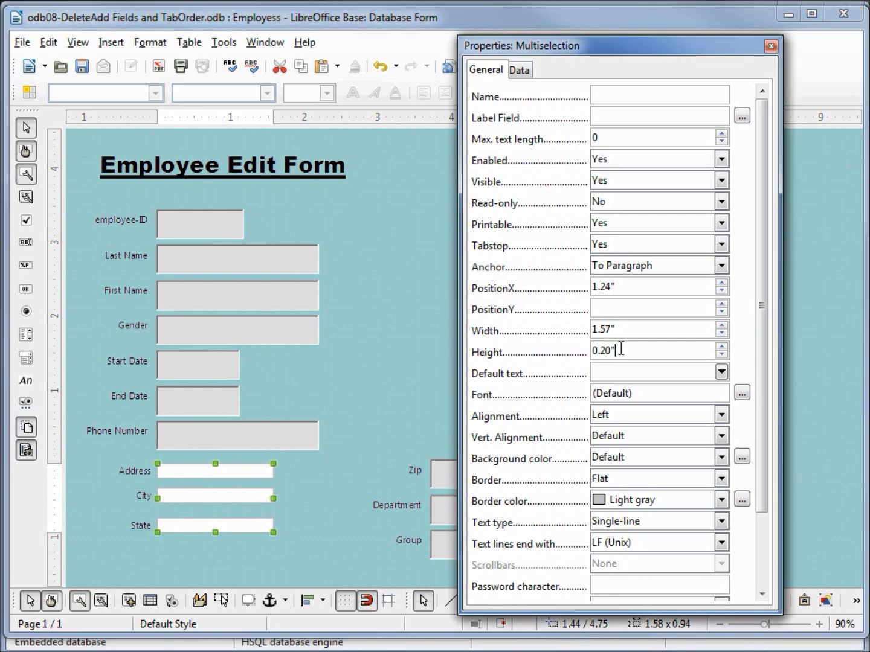
{"action": "key", "text": "BackSpace"}
{"action": "type", "text": ".4"}
{"action": "key", "text": "Tab"}
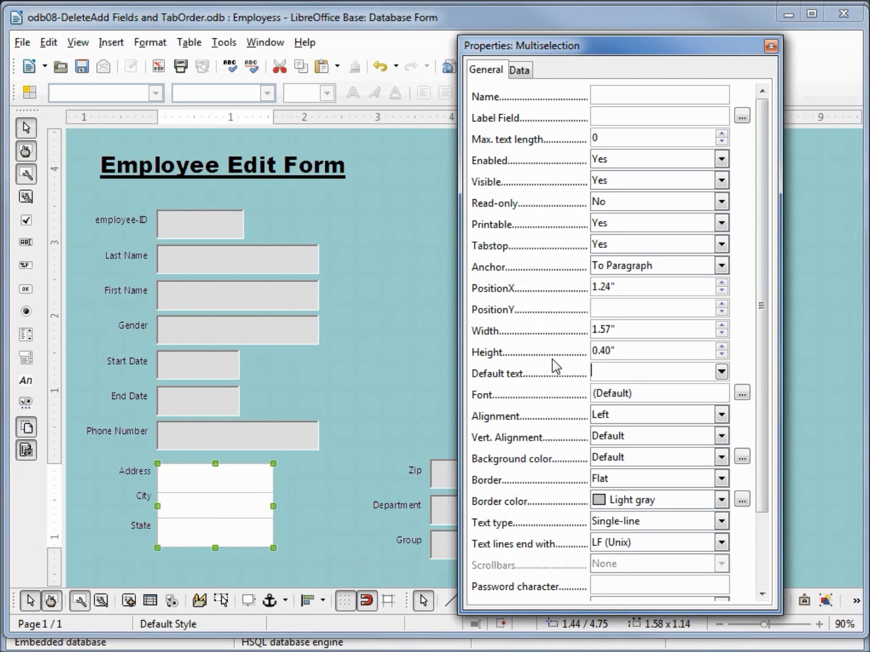
Give the three boxes a 3D look border and a Gray 10% background
{"action": "left_click", "coordinate": [721, 479]}
{"action": "left_click", "coordinate": [709, 511]}
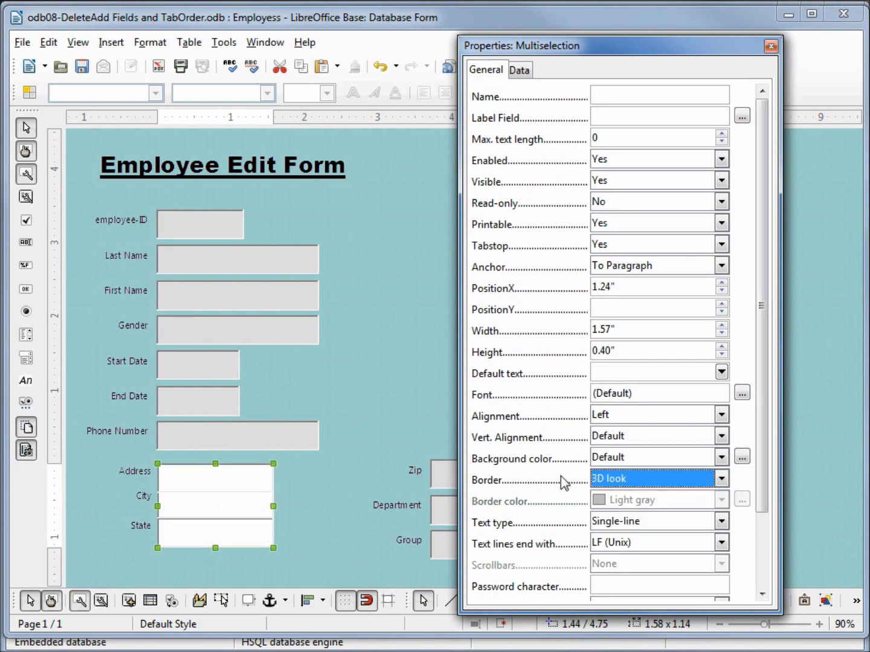
{"action": "left_click", "coordinate": [721, 459]}
{"action": "left_click_drag", "start_coordinate": [722, 498], "coordinate": [722, 550]}
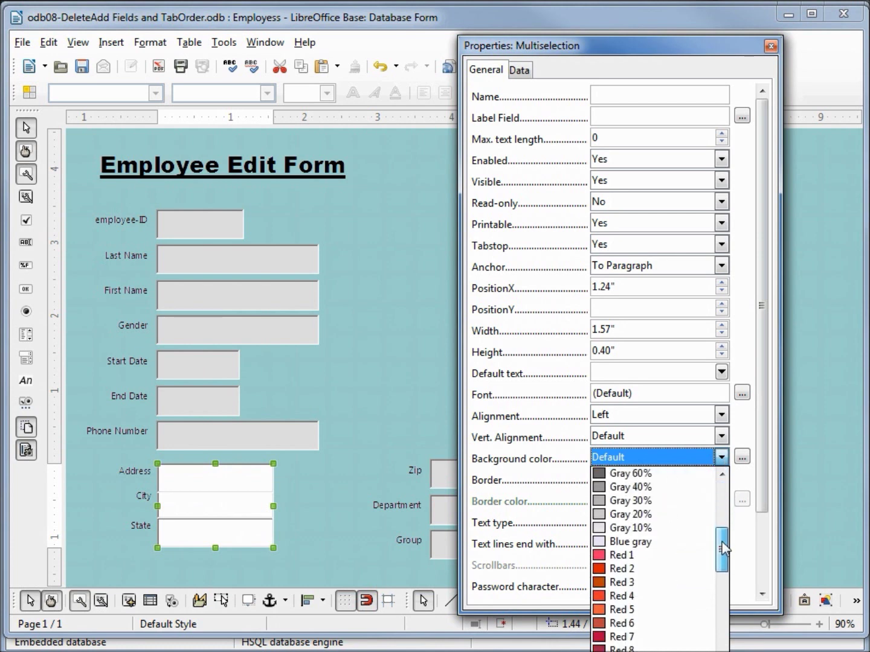
{"action": "left_click", "coordinate": [641, 526]}
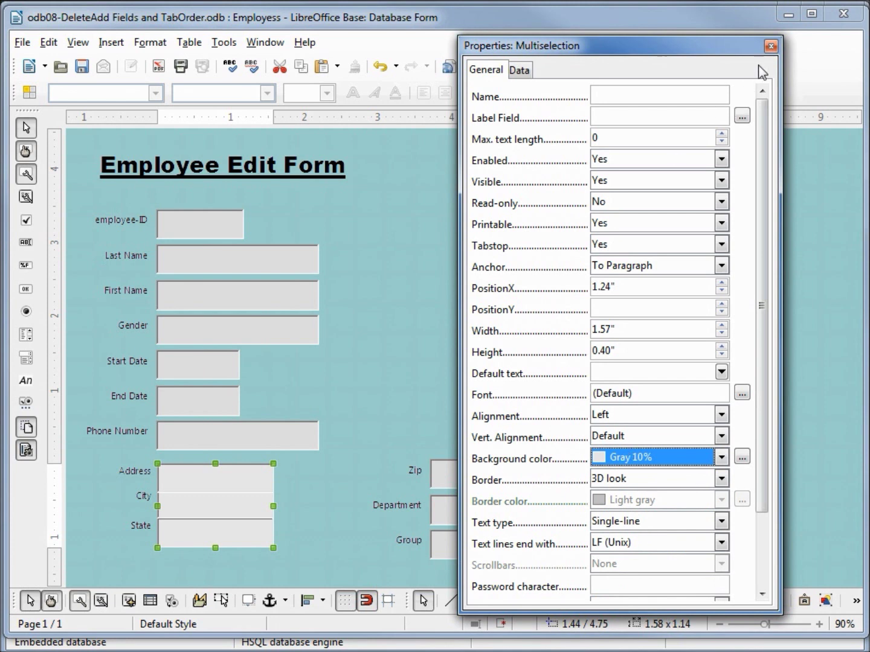
{"action": "left_click", "coordinate": [770, 46]}
{"action": "left_click", "coordinate": [330, 473]}
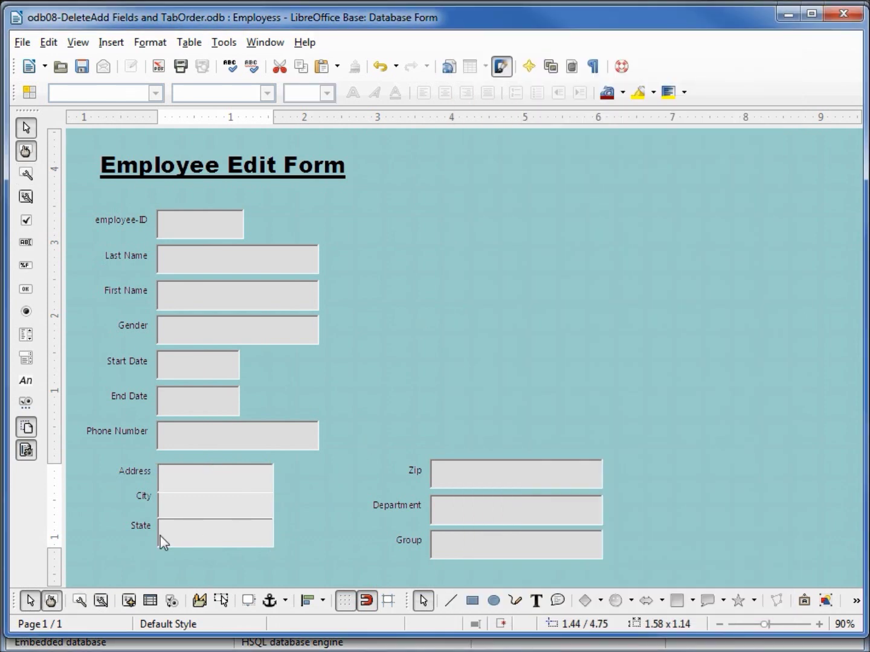
Nudge the Address and City field groups up with the arrow keys
{"action": "left_click", "coordinate": [133, 470]}
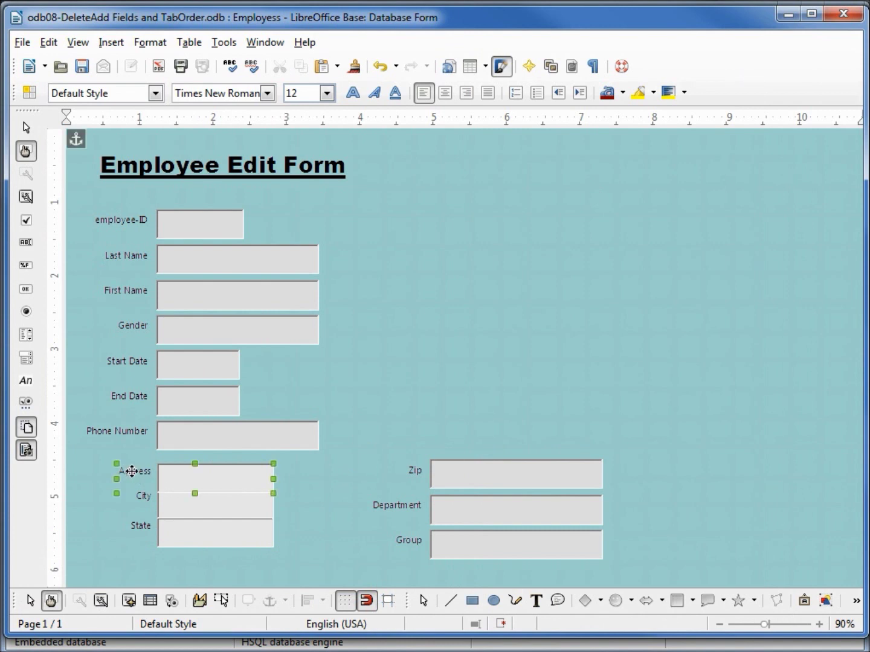
{"action": "left_click_drag", "start_coordinate": [129, 470], "coordinate": [131, 471]}
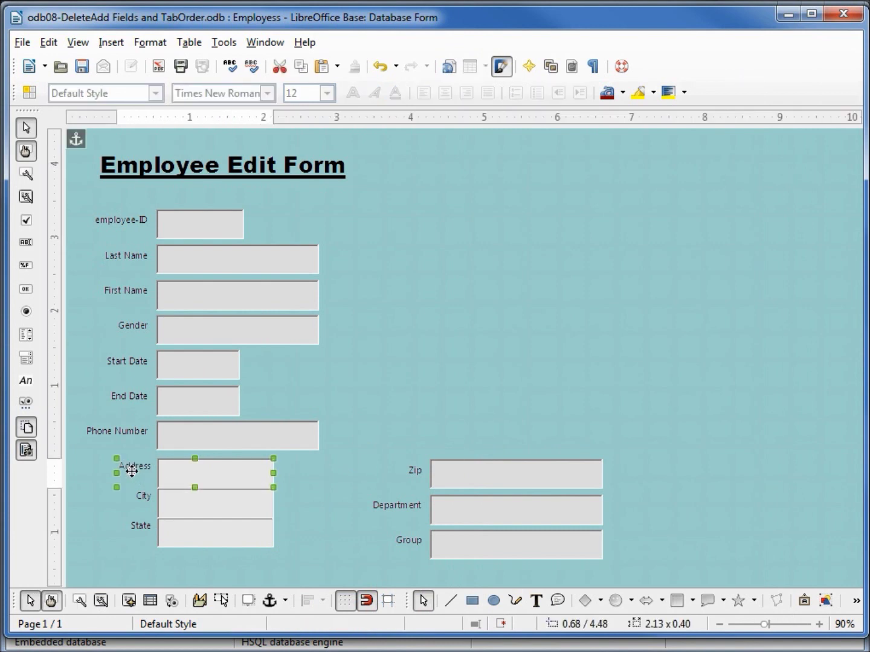
{"action": "key", "text": "Up"}
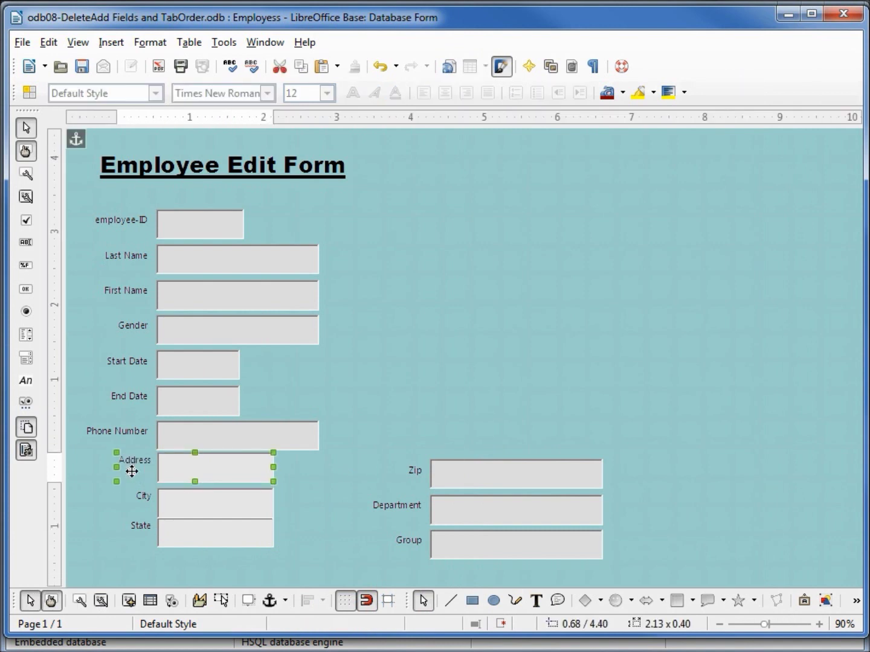
{"action": "left_click", "coordinate": [176, 501]}
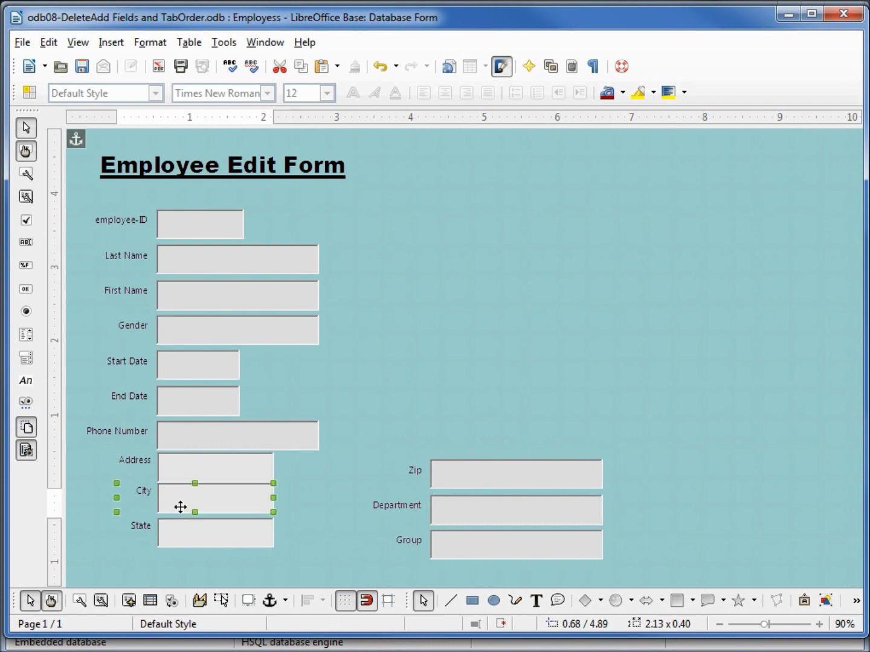
{"action": "key", "text": "Up"}
Nudge State, City and Address down until evenly spaced, then preview with record data
{"action": "left_click", "coordinate": [187, 537]}
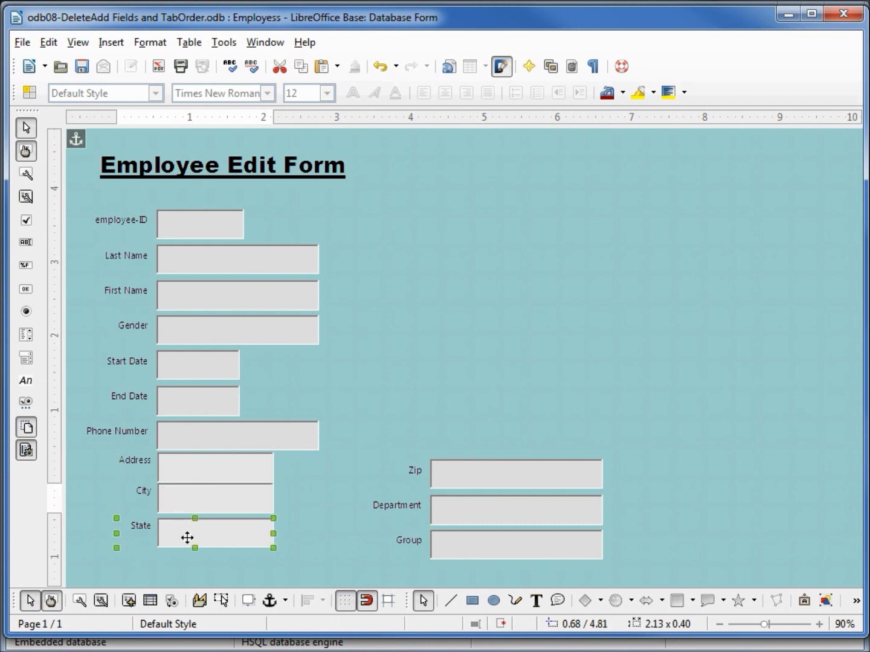
{"action": "key", "text": "Down"}
{"action": "left_click", "coordinate": [194, 499]}
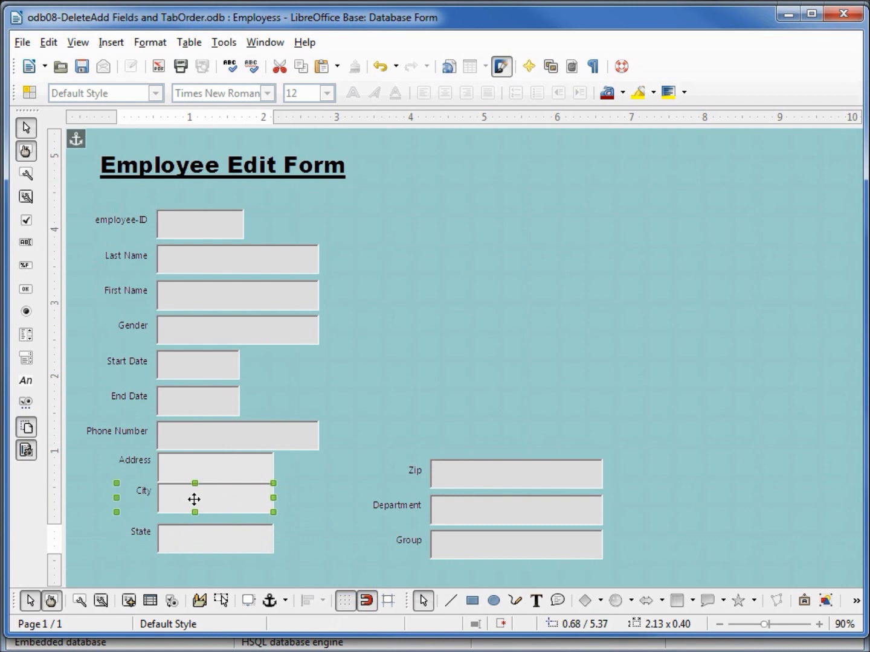
{"action": "key", "text": "Down"}
{"action": "left_click", "coordinate": [197, 471]}
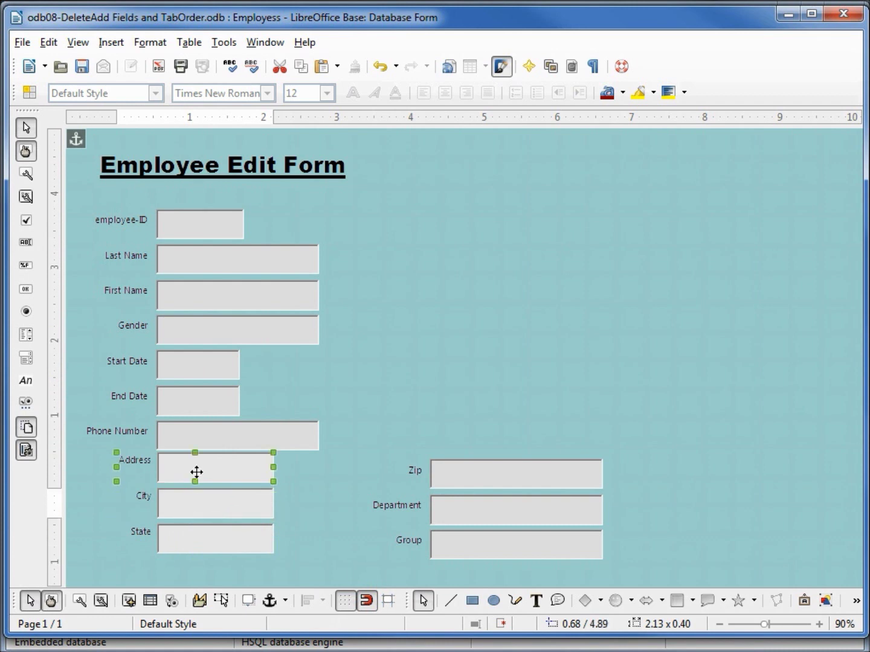
{"action": "key", "text": "Down"}
{"action": "left_click", "coordinate": [198, 508]}
{"action": "key", "text": "Down"}
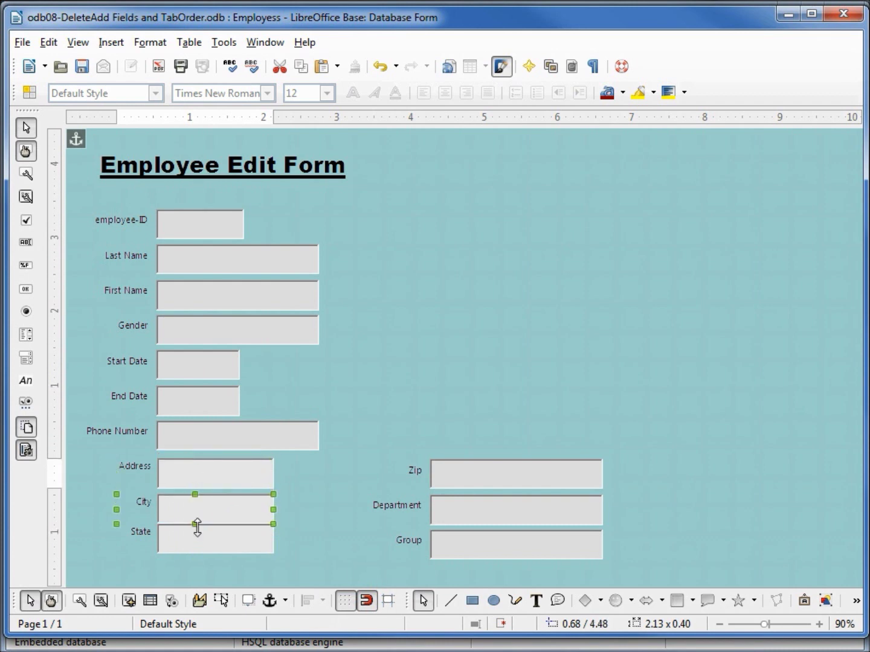
{"action": "left_click", "coordinate": [197, 535]}
{"action": "key", "text": "Down"}
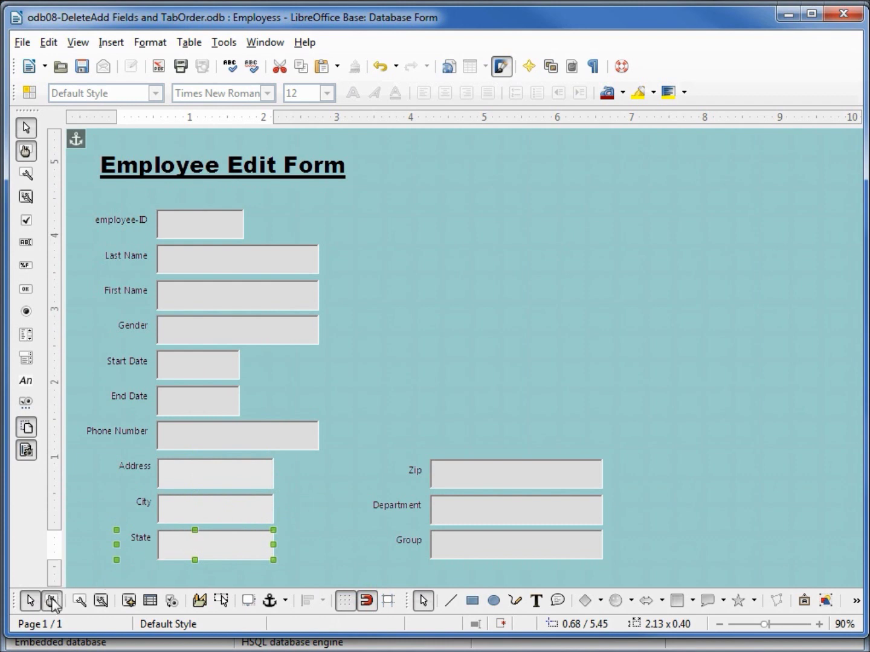
{"action": "left_click", "coordinate": [52, 601]}
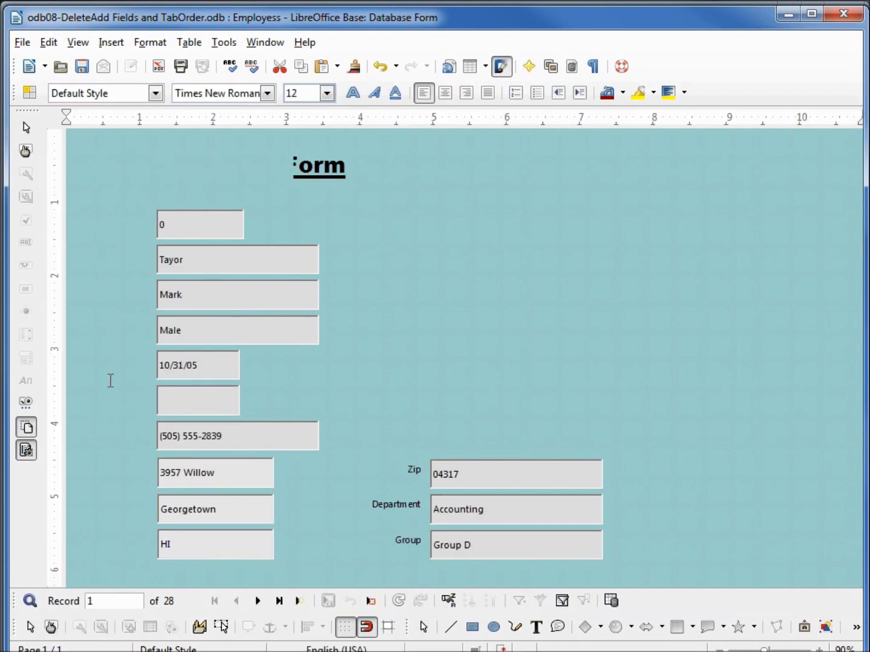
Show the first employee record and tab from Last Name through First Name, Gender, Start Date
{"action": "left_click", "coordinate": [52, 627]}
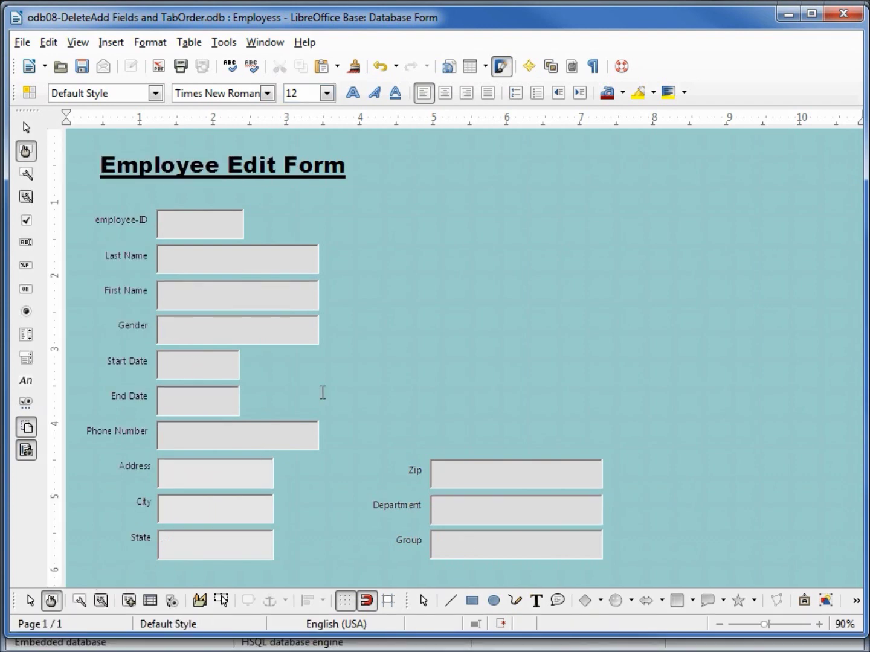
{"action": "left_click", "coordinate": [52, 601]}
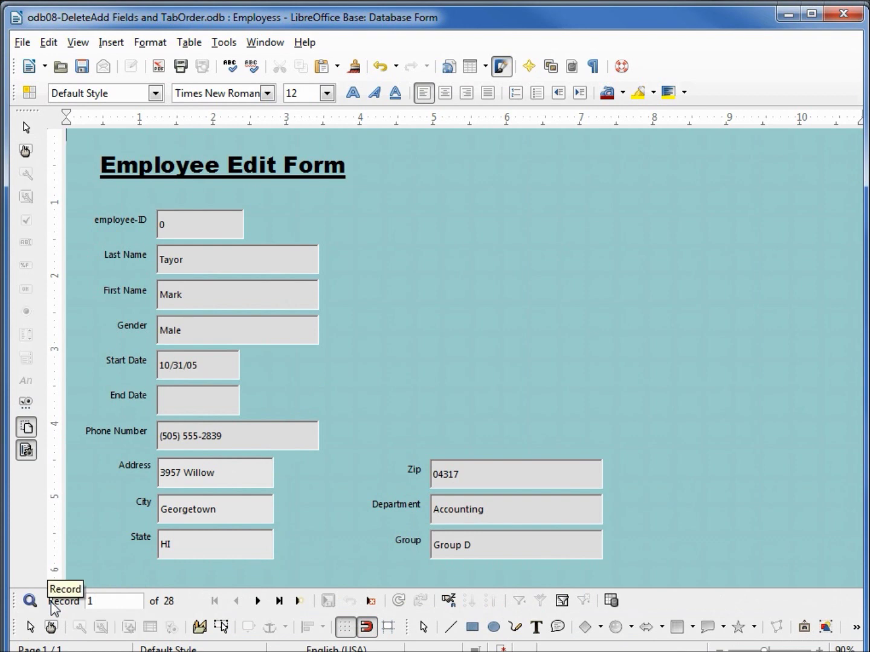
{"action": "left_click", "coordinate": [198, 253]}
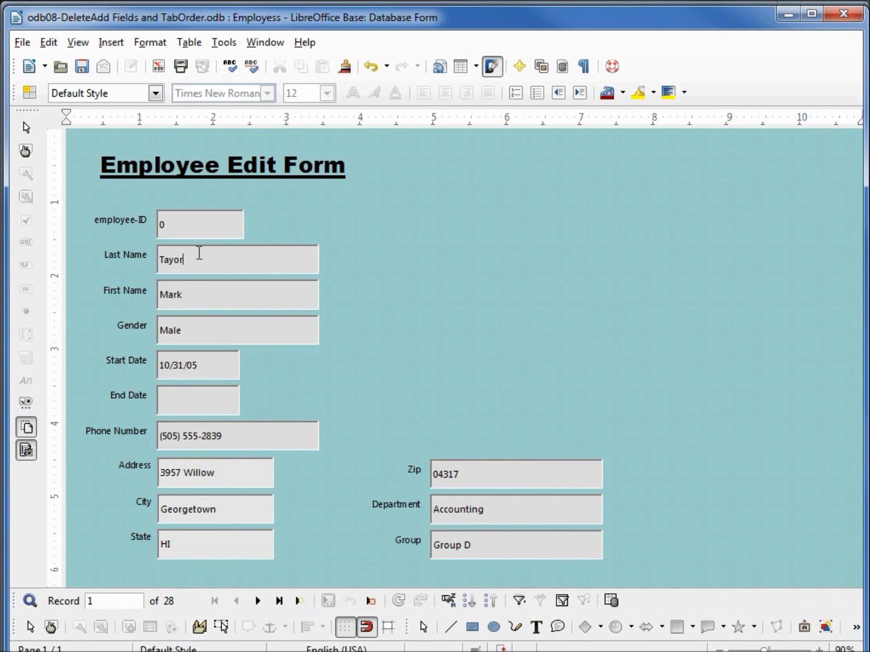
{"action": "key", "text": "Tab"}
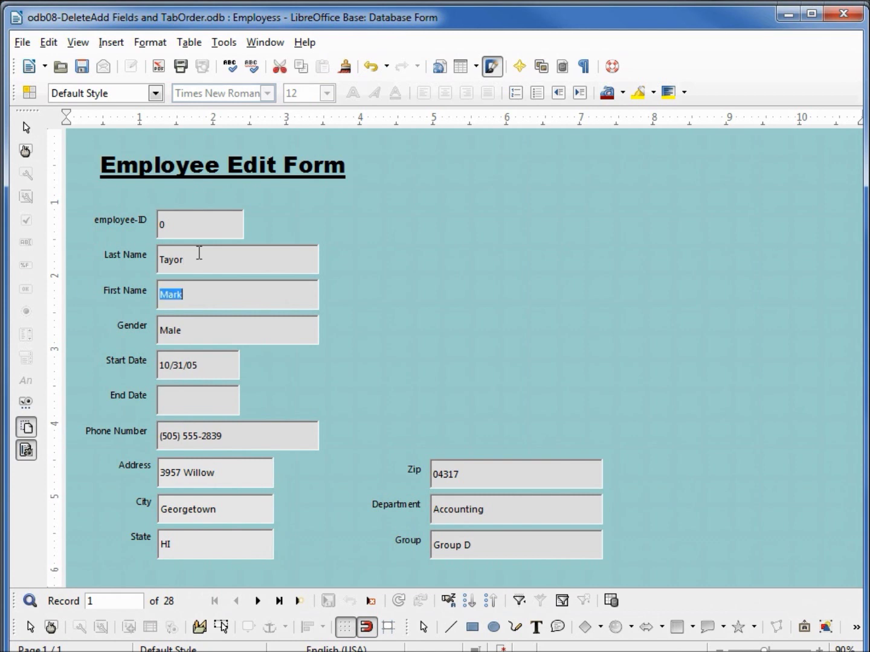
{"action": "key", "text": "Tab"}
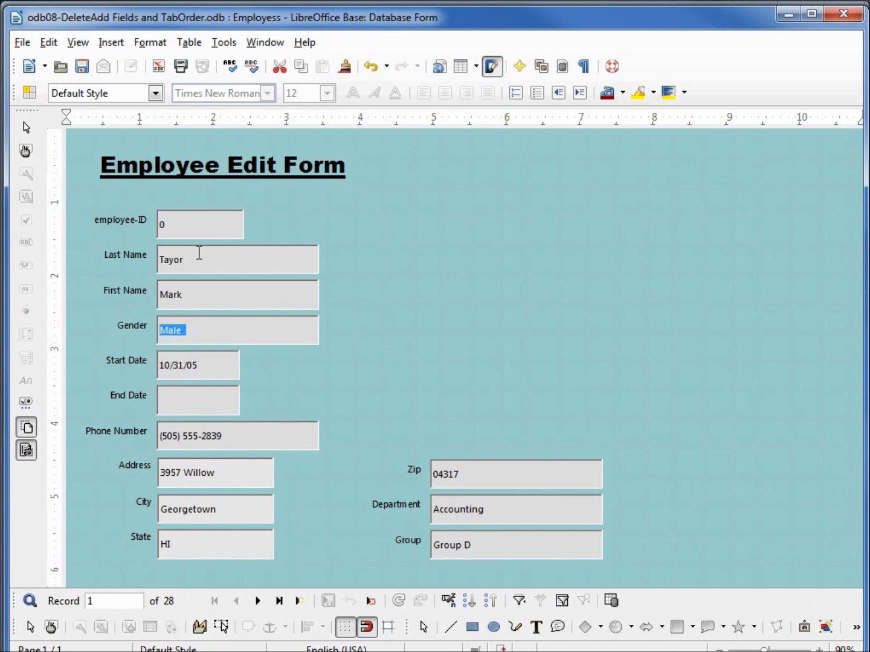
{"action": "key", "text": "Tab"}
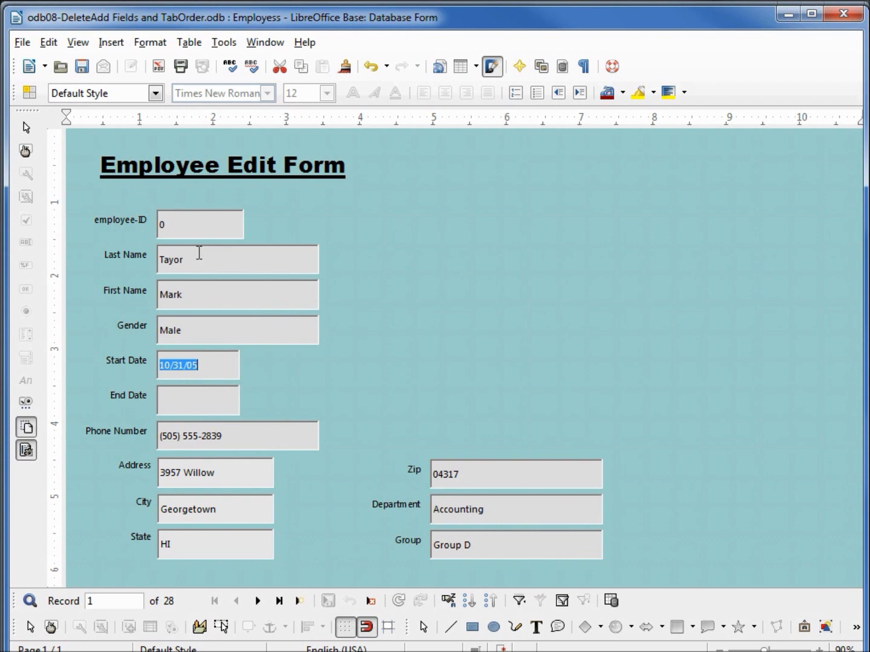
Keep tabbing through End Date, Zip, Department, Group, Address and State, then back to design mode
{"action": "key", "text": "Tab"}
{"action": "key", "text": "Tab"}
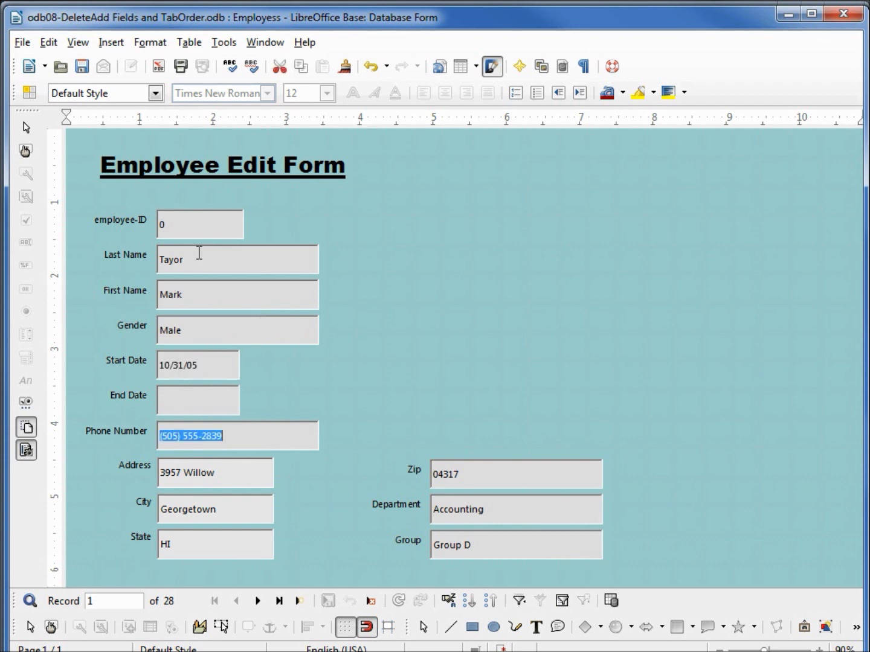
{"action": "key", "text": "Tab"}
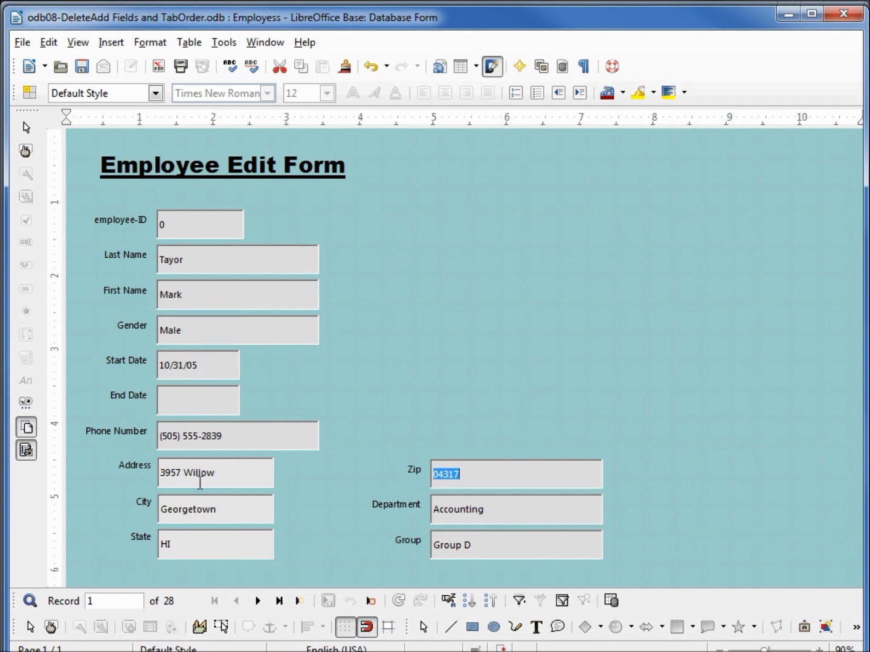
{"action": "key", "text": "Tab"}
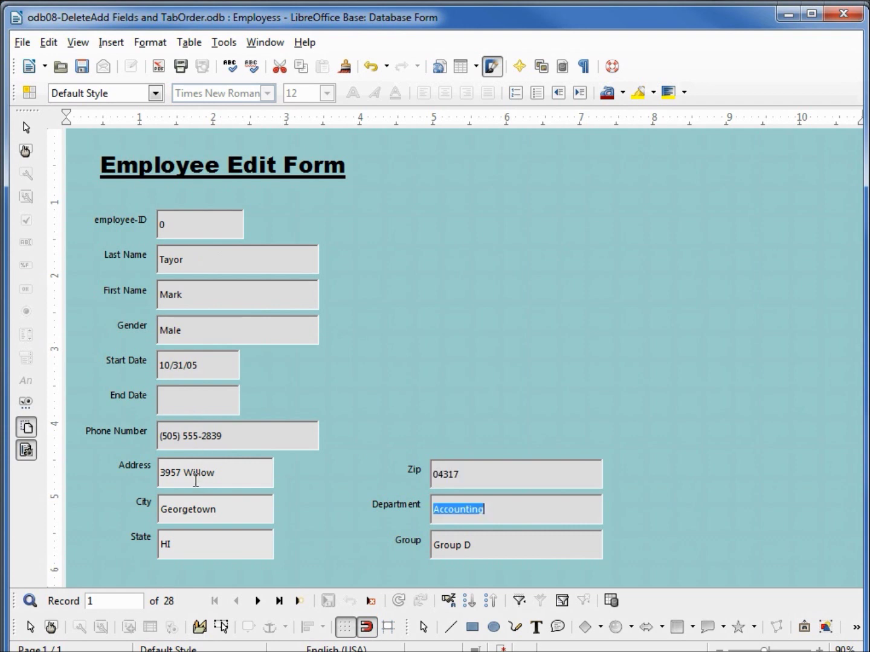
{"action": "key", "text": "Tab"}
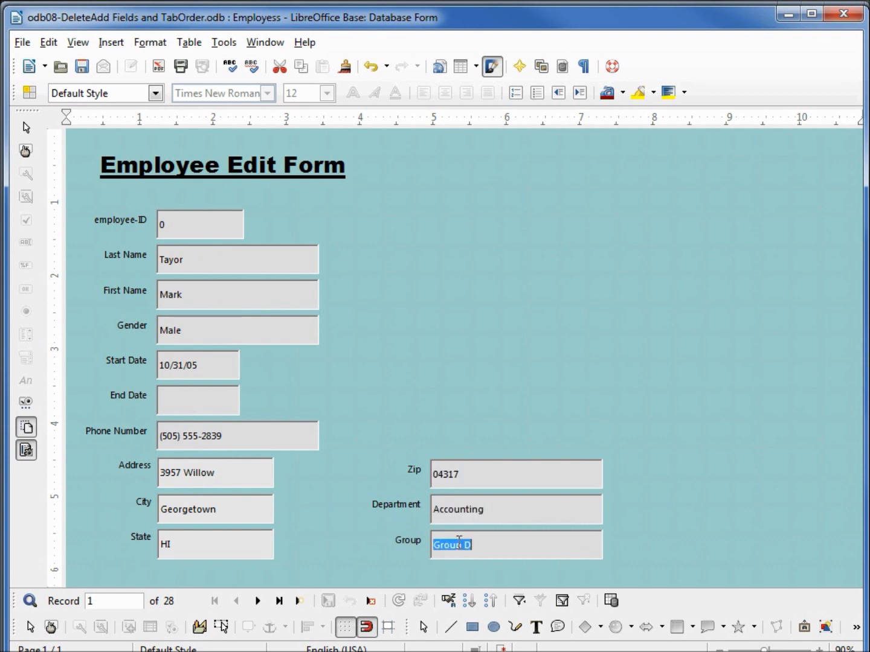
{"action": "key", "text": "Tab"}
{"action": "key", "text": "Tab"}
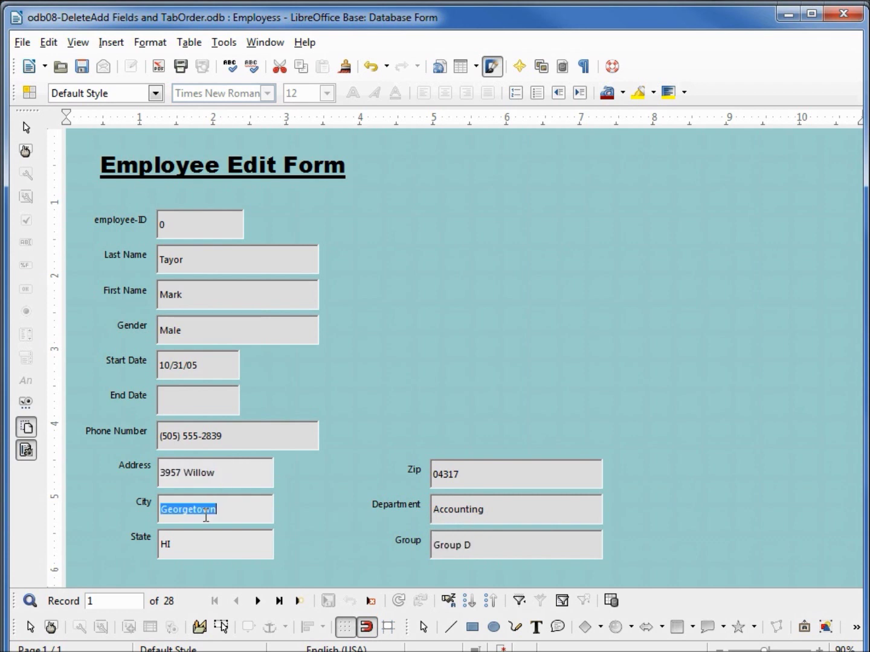
{"action": "key", "text": "Tab"}
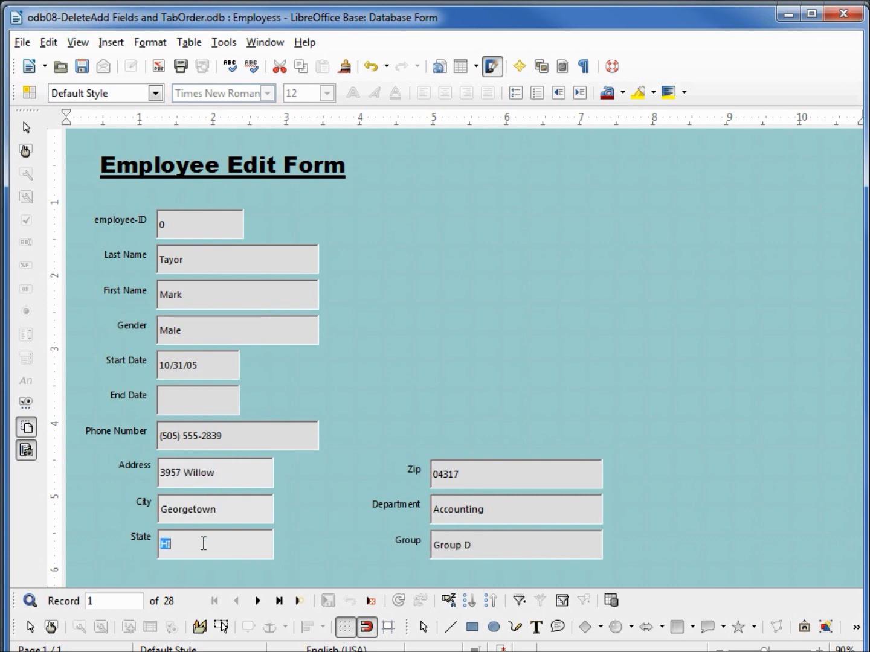
{"action": "left_click", "coordinate": [51, 628]}
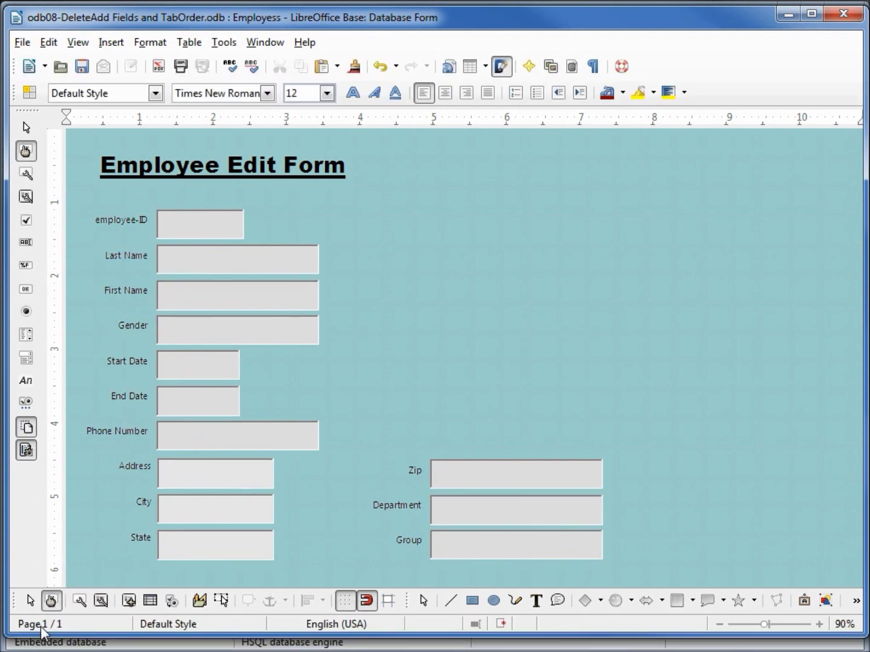
In Activation Order, move Address, City and State directly after txtPhone Number and confirm
{"action": "left_click", "coordinate": [172, 600]}
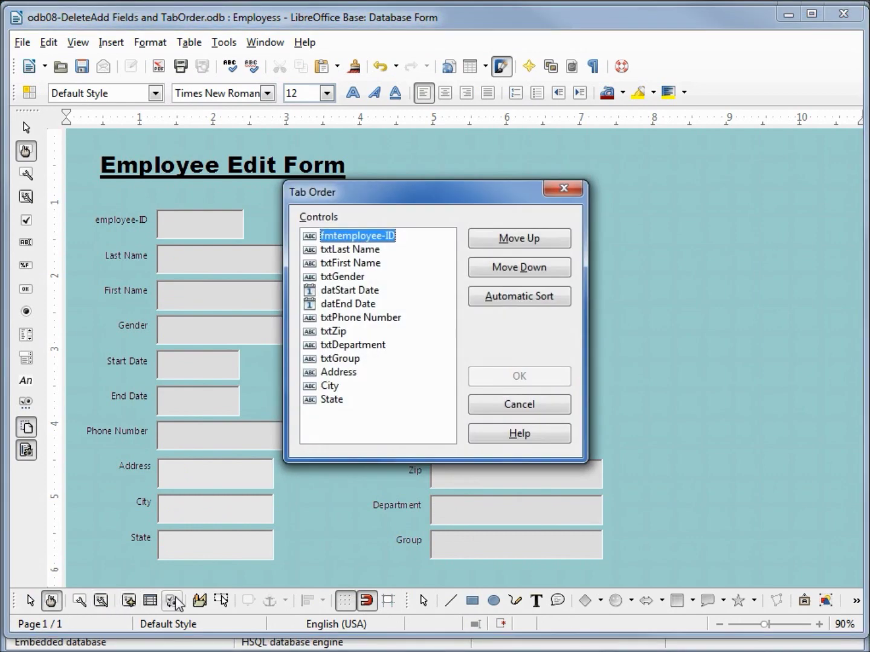
{"action": "left_click", "coordinate": [360, 318]}
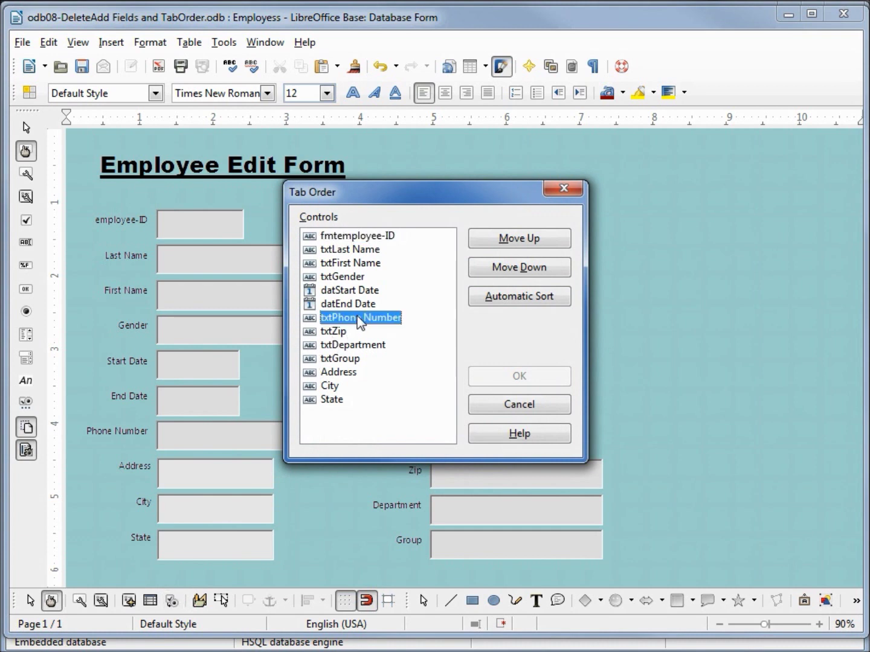
{"action": "left_click", "coordinate": [341, 374]}
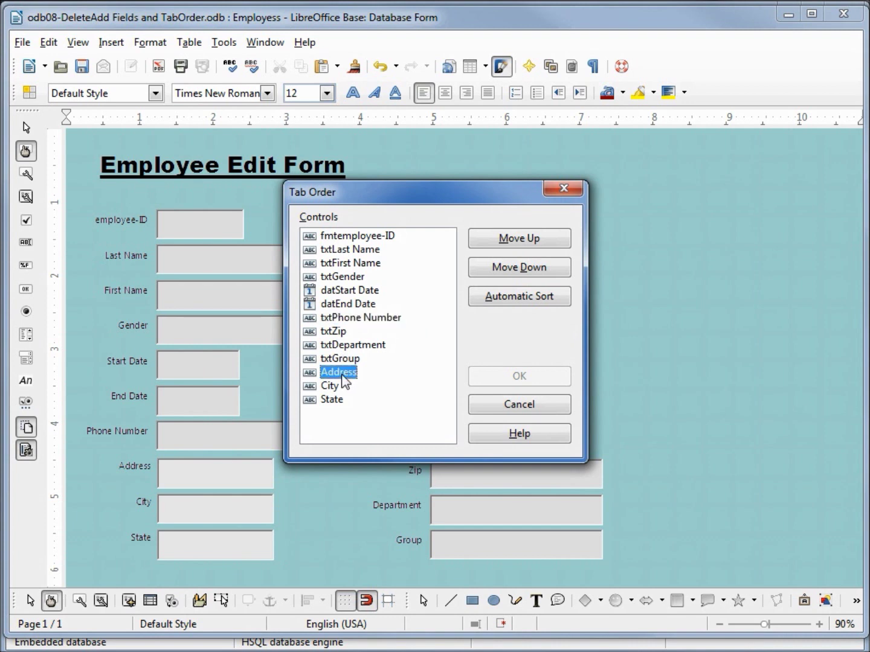
{"action": "left_click", "coordinate": [515, 241]}
{"action": "left_click", "coordinate": [516, 240]}
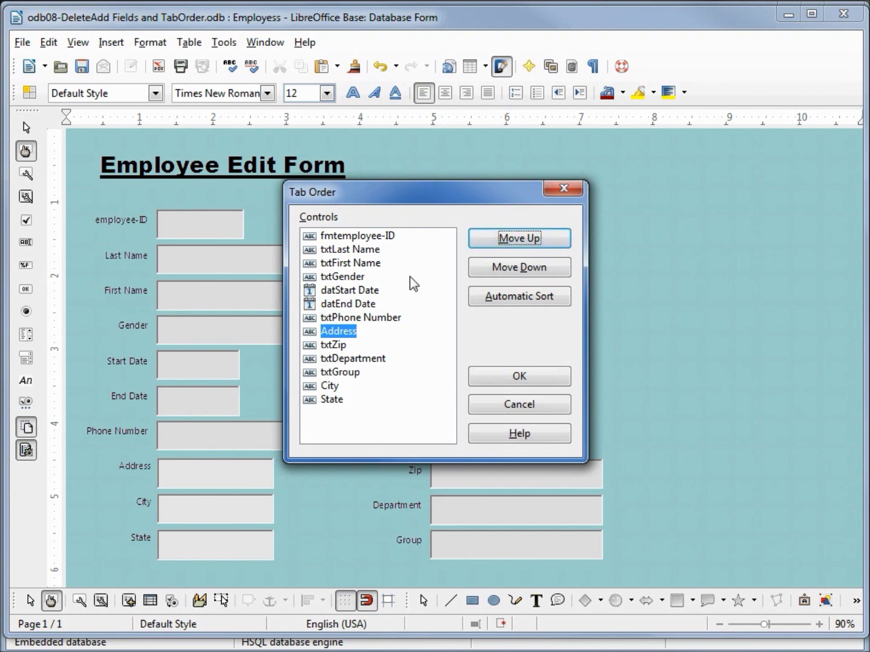
{"action": "left_click", "coordinate": [337, 386]}
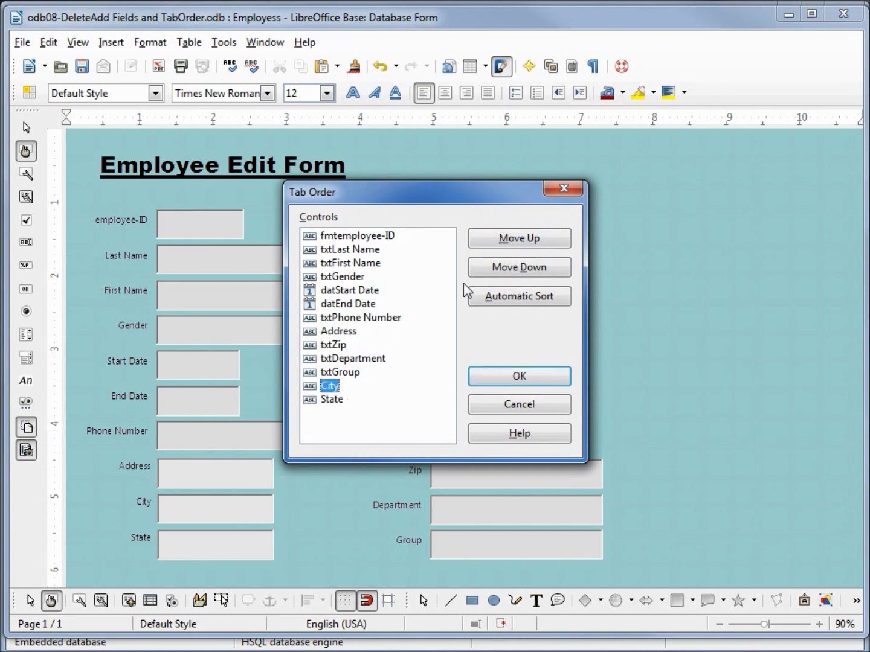
{"action": "left_click", "coordinate": [508, 241]}
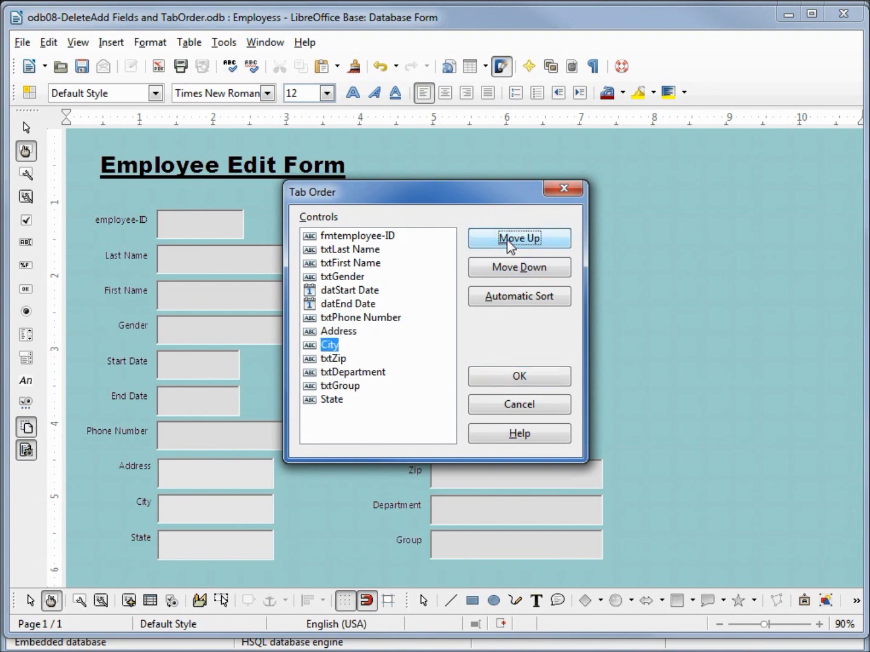
{"action": "left_click", "coordinate": [334, 399]}
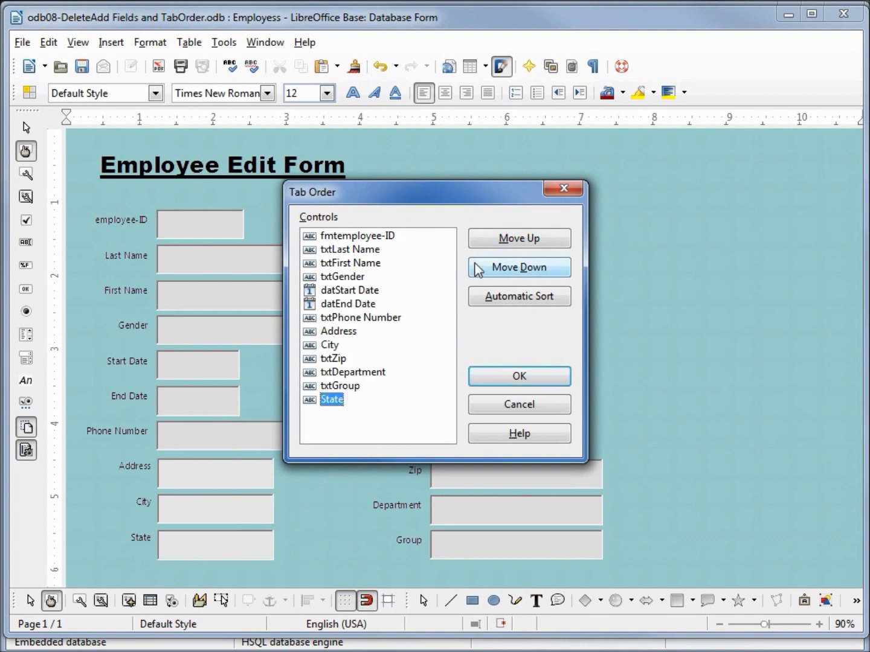
{"action": "left_click", "coordinate": [504, 245]}
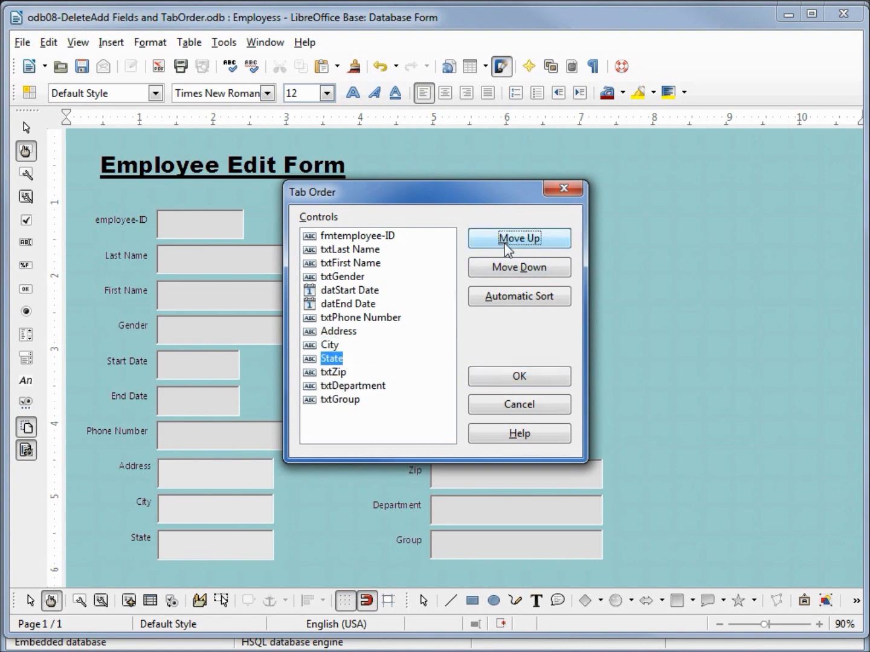
{"action": "left_click", "coordinate": [520, 377]}
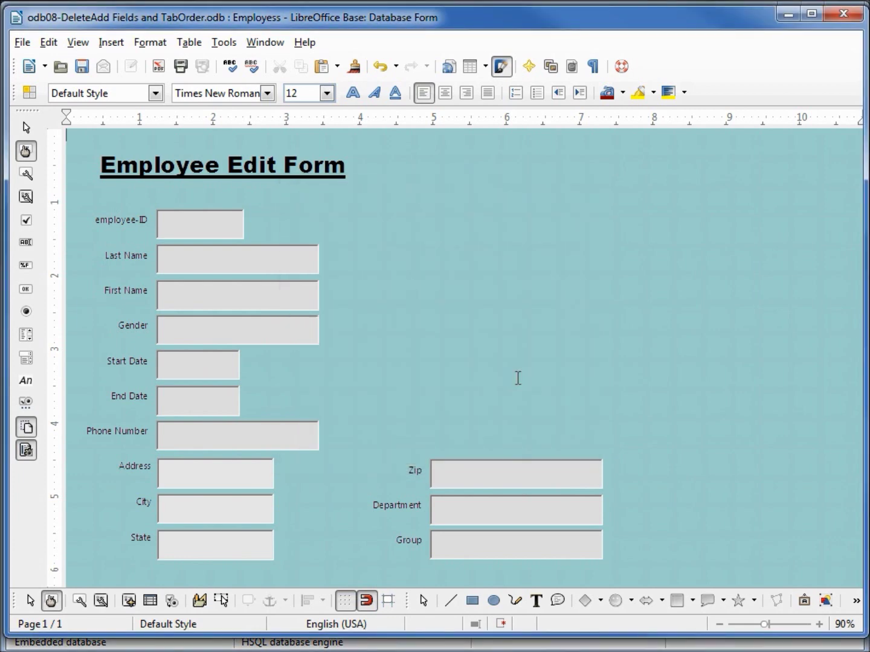
Tab from Last Name to confirm Phone Number leads to Address, City, State, then Zip
{"action": "left_click", "coordinate": [52, 602]}
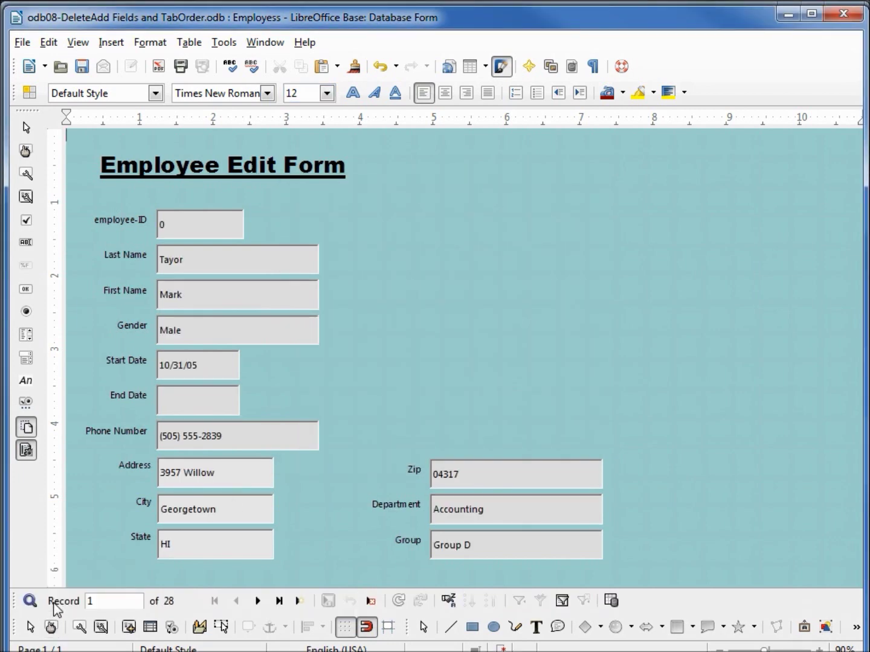
{"action": "left_click", "coordinate": [245, 257]}
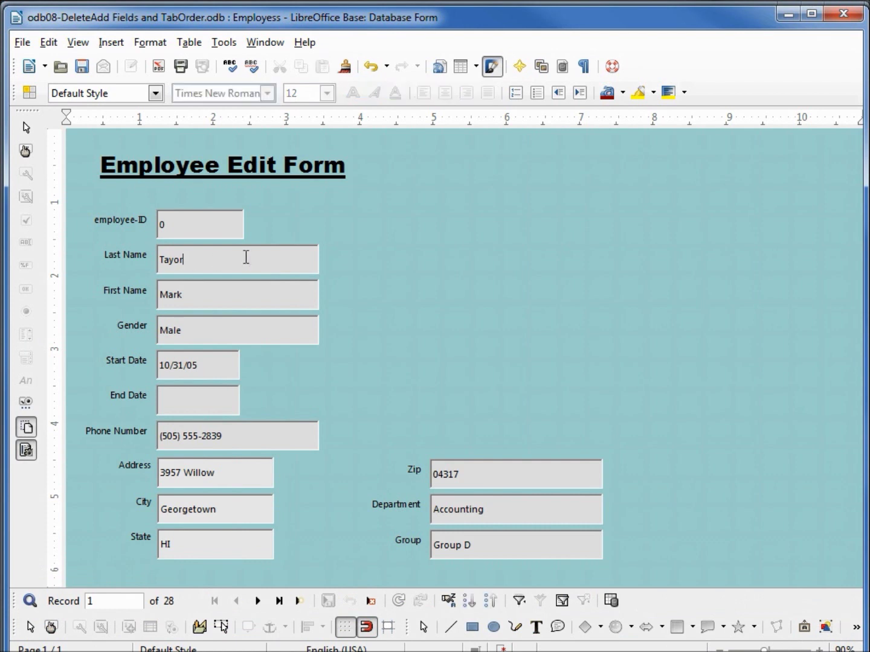
{"action": "key", "text": "Tab"}
{"action": "key", "text": "Tab"}
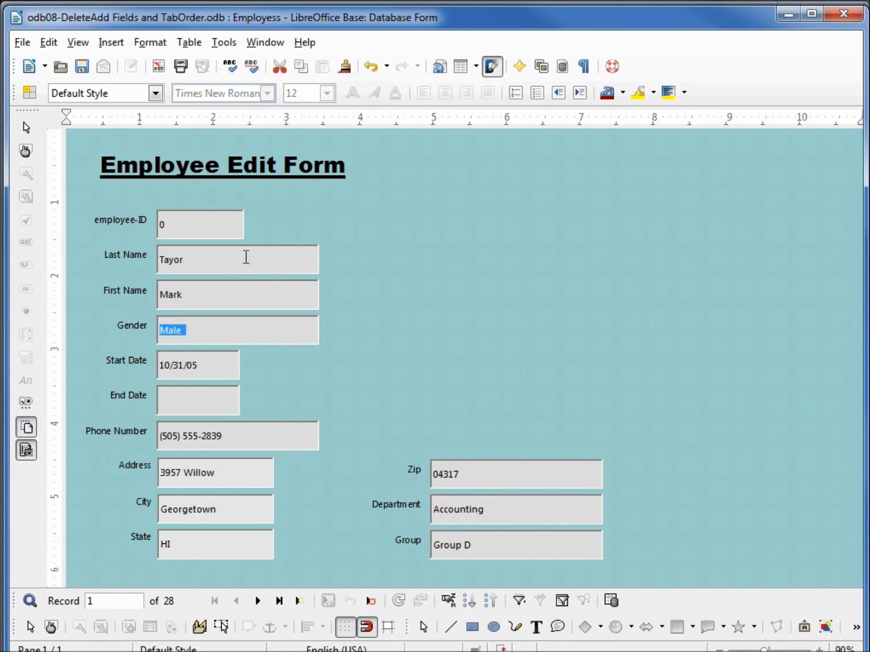
{"action": "key", "text": "Tab"}
{"action": "key", "text": "Tab"}
{"action": "key", "text": "Tab"}
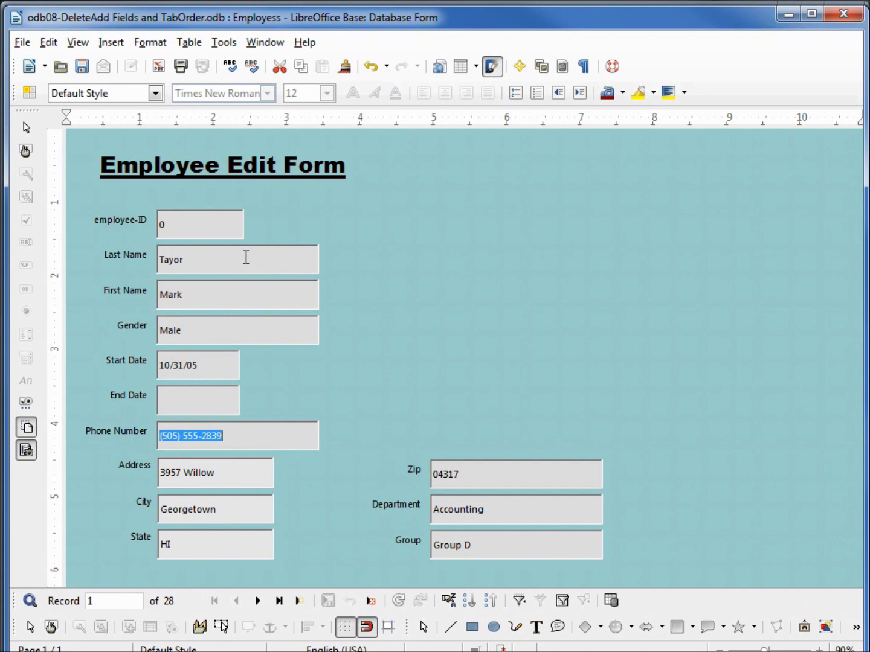
{"action": "key", "text": "Tab"}
{"action": "key", "text": "Tab"}
{"action": "key", "text": "Tab"}
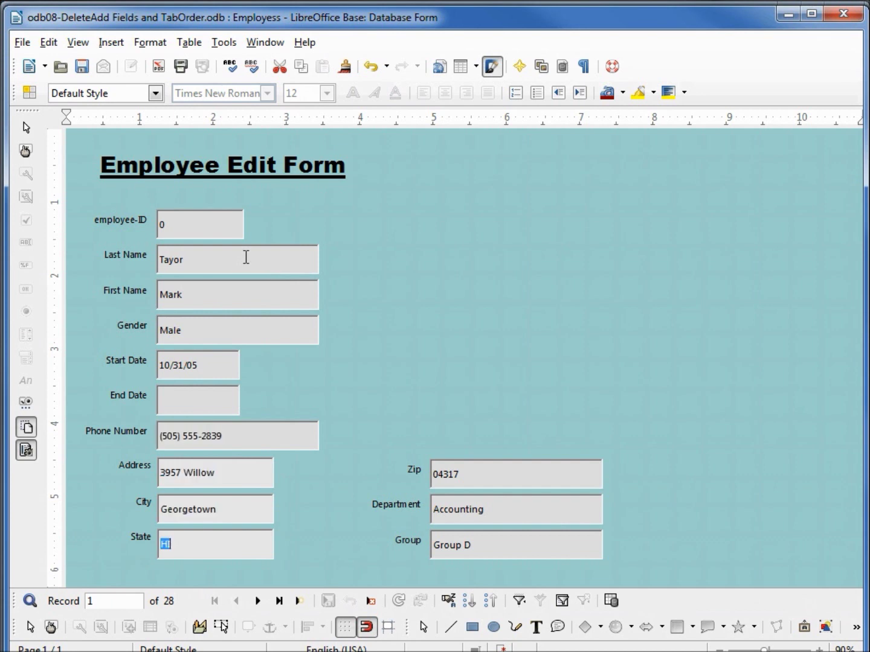
{"action": "key", "text": "Tab"}
{"action": "key", "text": "Tab"}
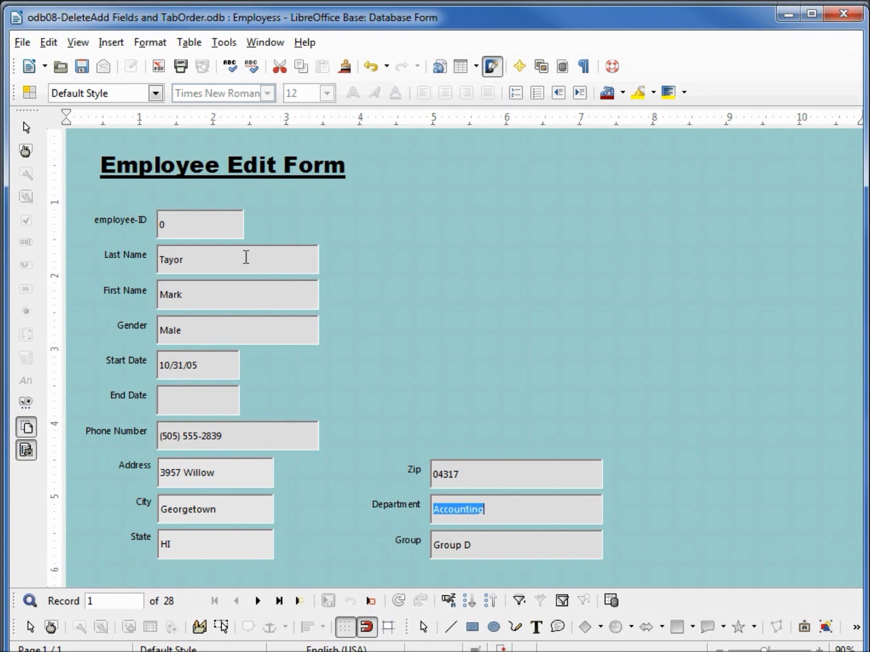
{"action": "key", "text": "Tab"}
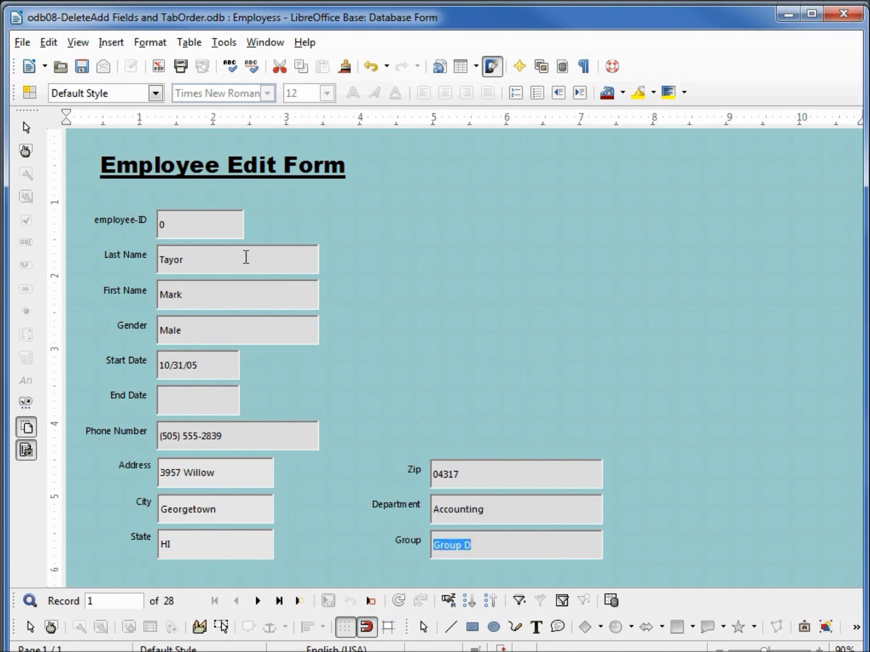
{"action": "left_click", "coordinate": [52, 628]}
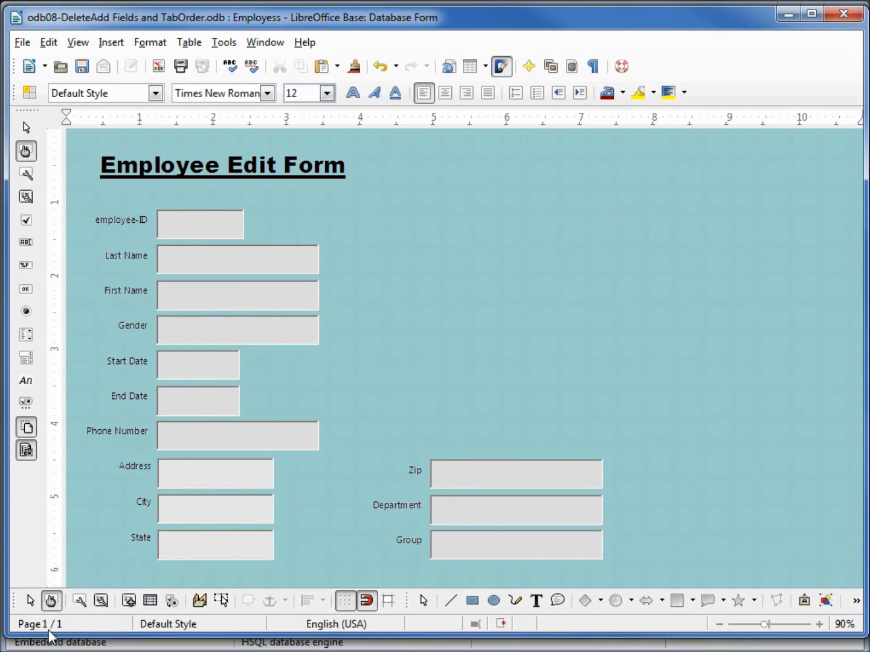
{"action": "left_click", "coordinate": [172, 601]}
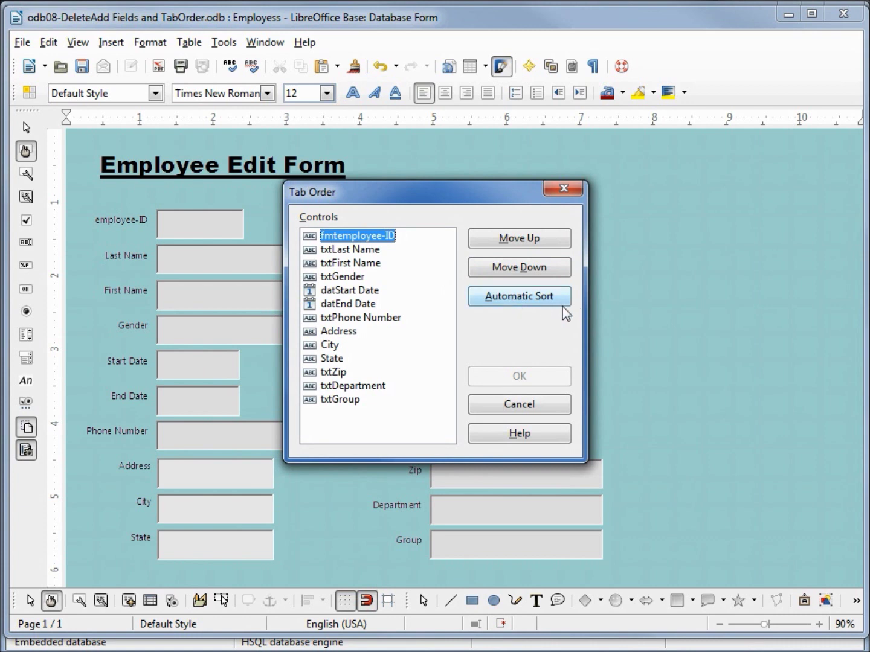
{"action": "left_click", "coordinate": [530, 300]}
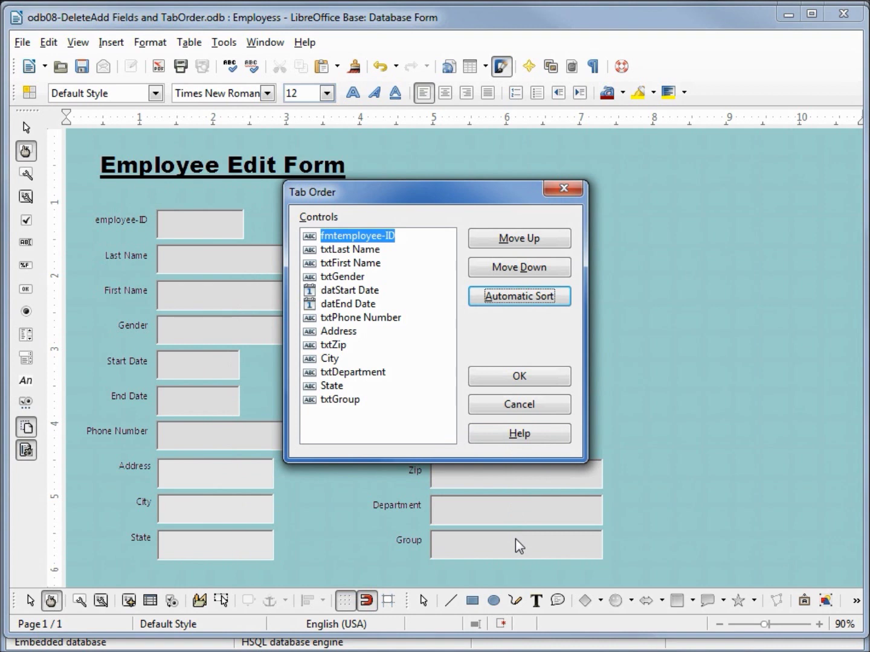
{"action": "left_click", "coordinate": [530, 401]}
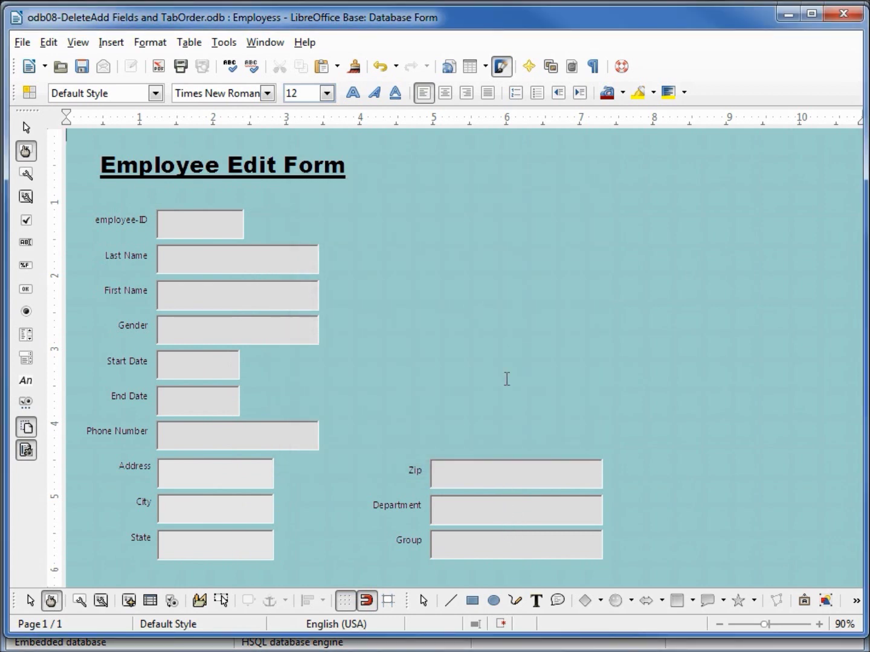
View properties of the employee-ID, Last Name, First Name and Address text boxes
{"action": "left_click", "coordinate": [207, 223]}
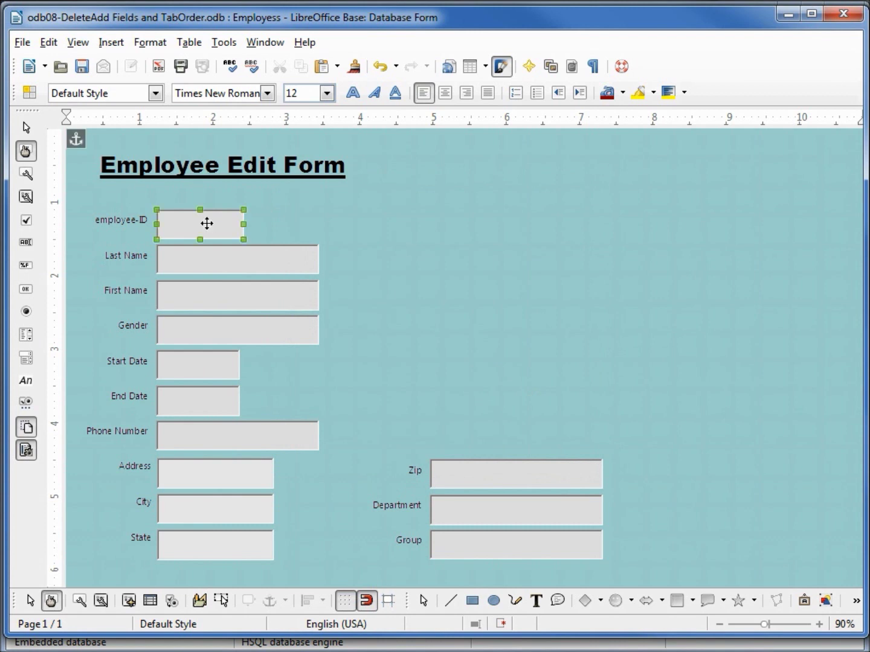
{"action": "left_click", "coordinate": [79, 602]}
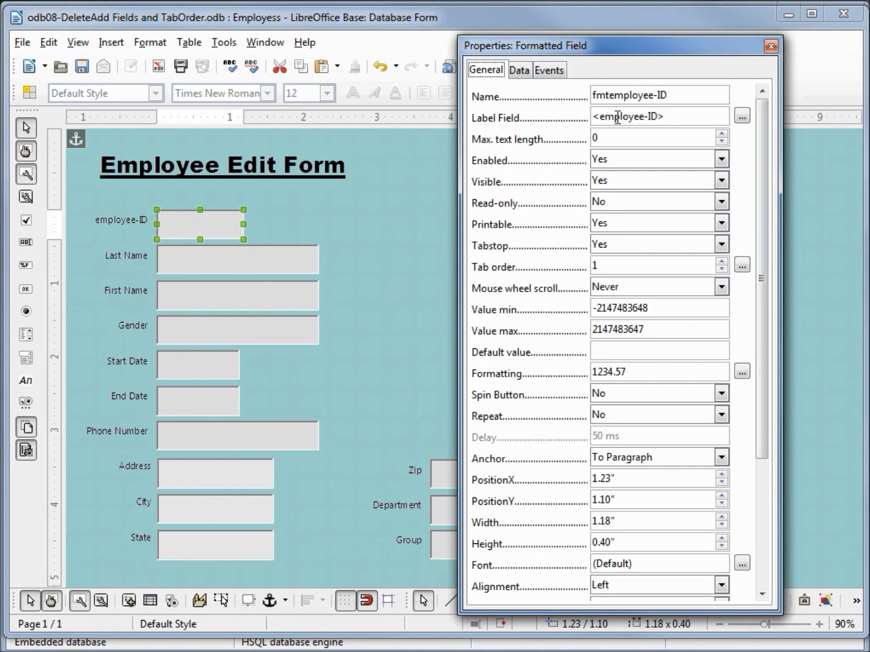
{"action": "left_click", "coordinate": [224, 262]}
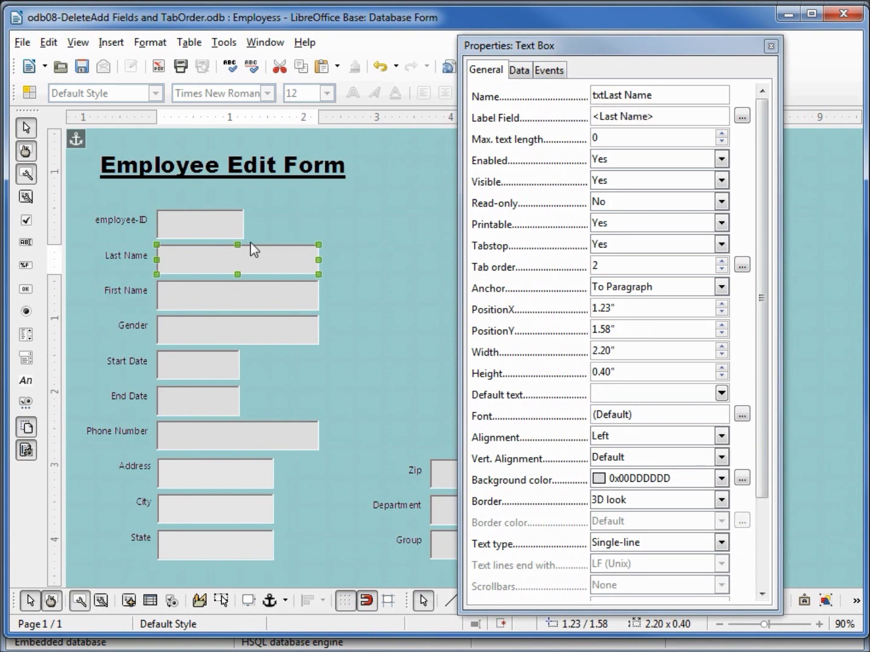
{"action": "left_click", "coordinate": [214, 296]}
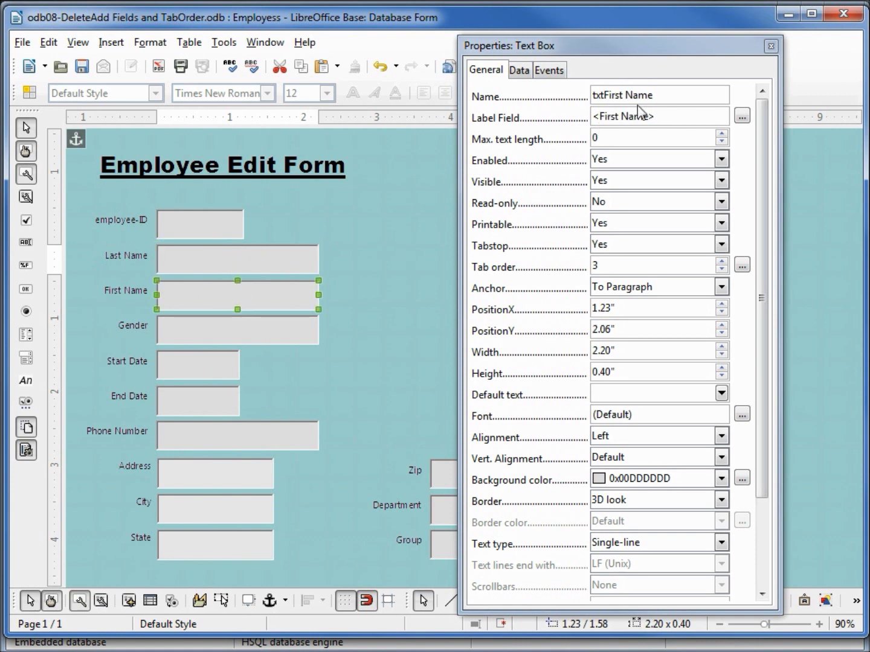
{"action": "left_click", "coordinate": [209, 472]}
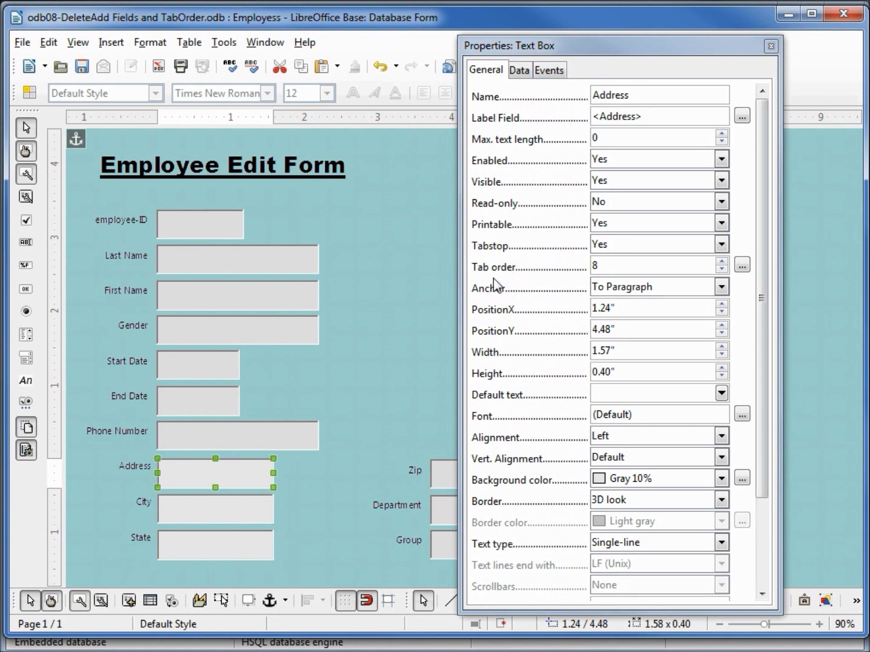
{"action": "left_click", "coordinate": [741, 264]}
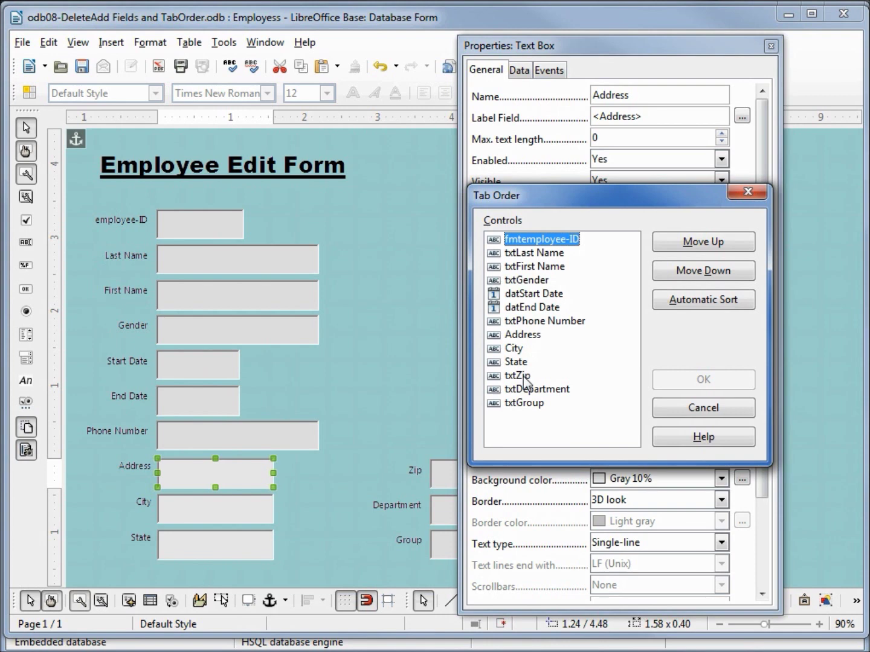
{"action": "left_click", "coordinate": [683, 409]}
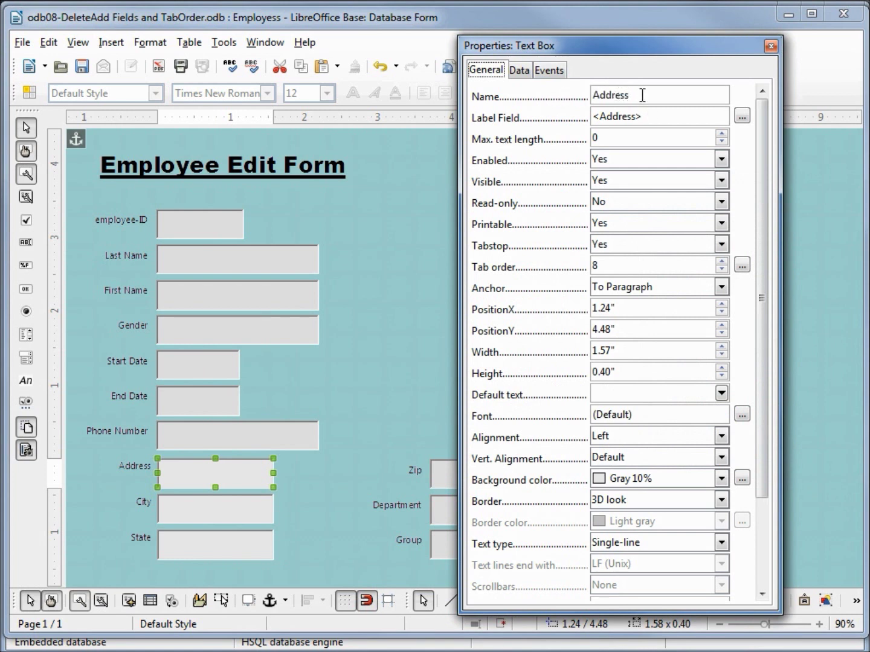
Prefix the Address, City and State text box names with 'txt'
{"action": "left_click", "coordinate": [593, 96]}
{"action": "type", "text": "txt"}
{"action": "left_click", "coordinate": [243, 516]}
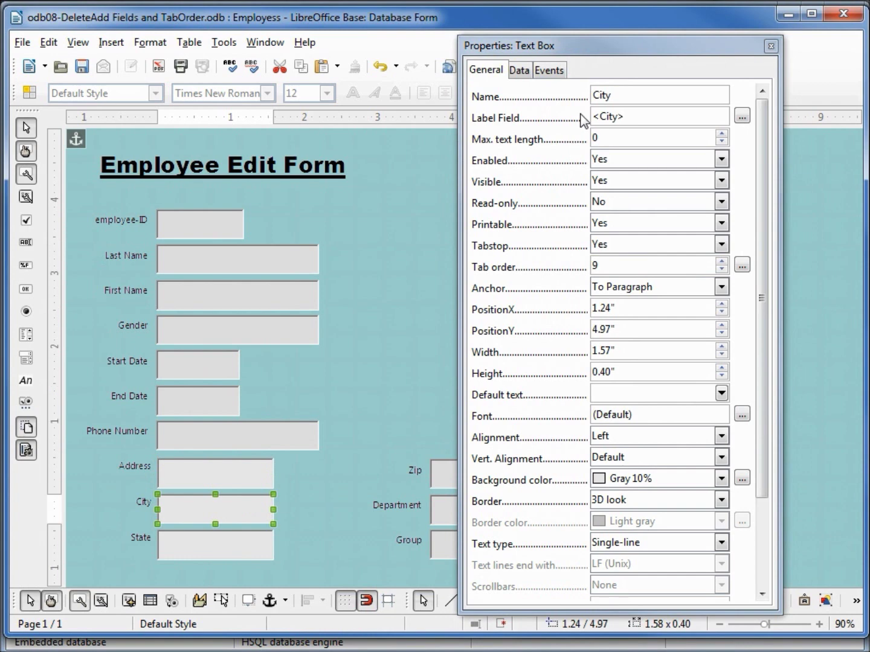
{"action": "left_click", "coordinate": [594, 94]}
{"action": "type", "text": "t"}
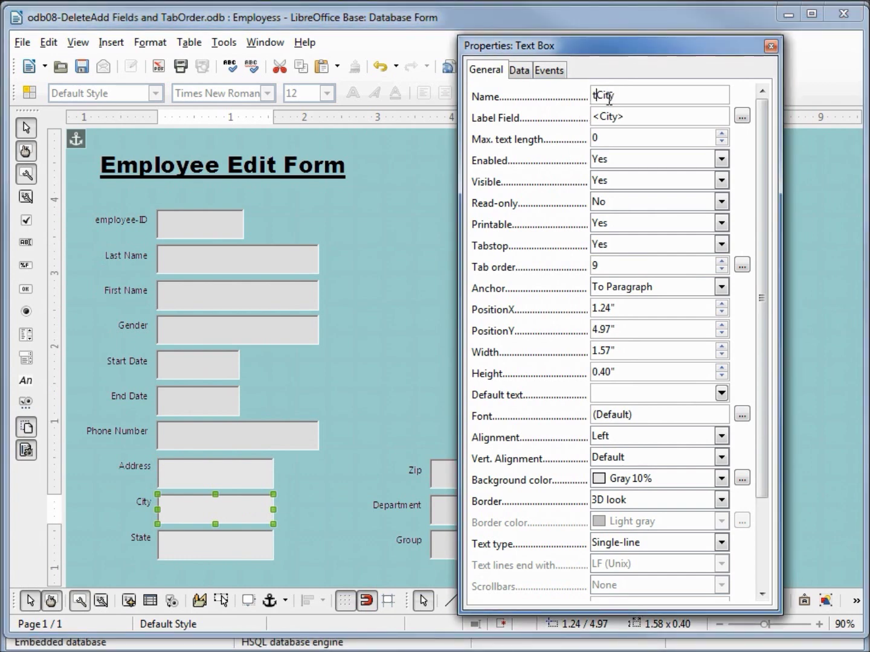
{"action": "type", "text": "xt"}
{"action": "left_click", "coordinate": [217, 546]}
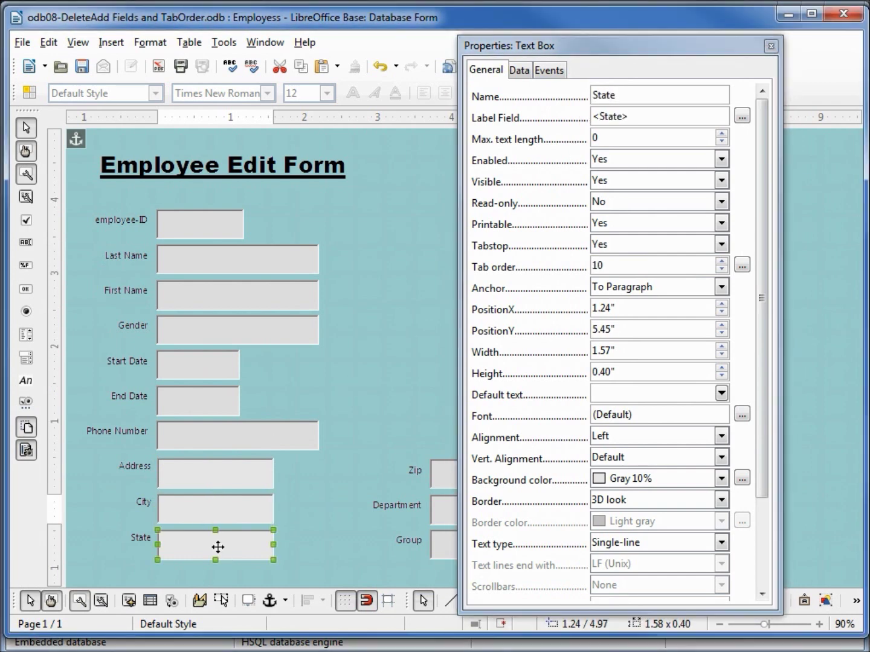
{"action": "left_click", "coordinate": [595, 95]}
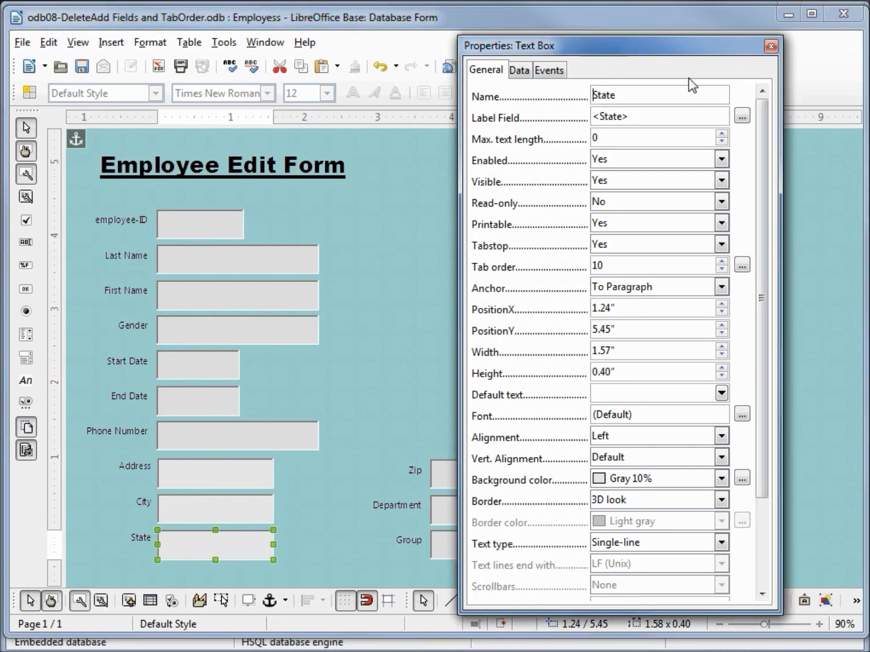
{"action": "type", "text": "txt"}
Check the existing label names, then prefix the Address label's name with 'lbl'
{"action": "left_click", "coordinate": [111, 220]}
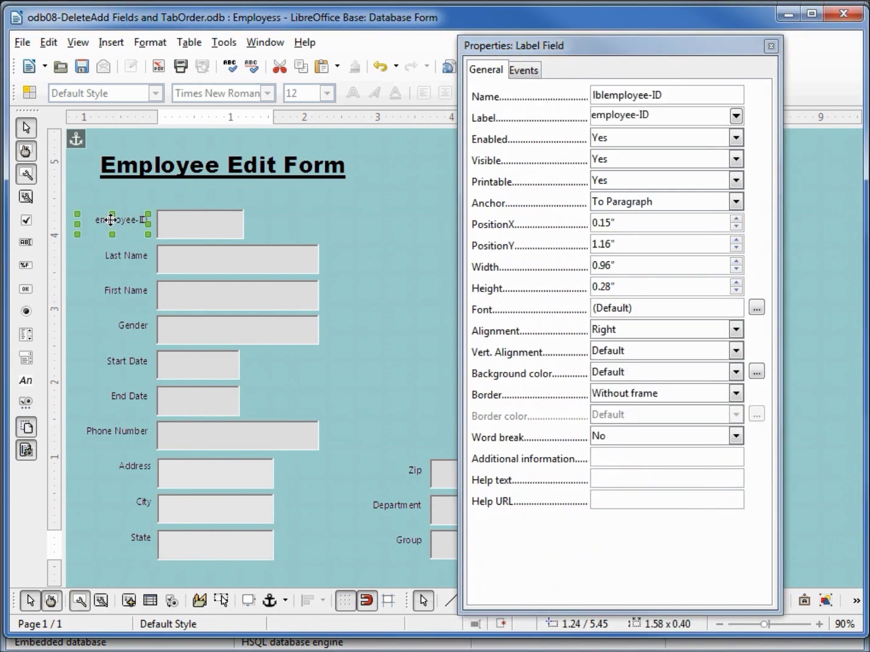
{"action": "left_click", "coordinate": [123, 259]}
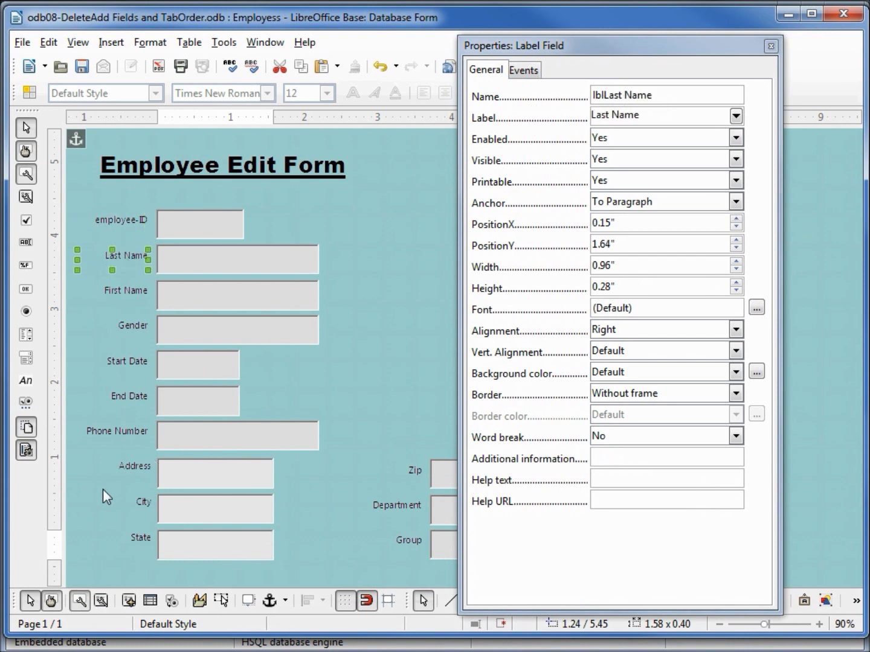
{"action": "left_click", "coordinate": [136, 464]}
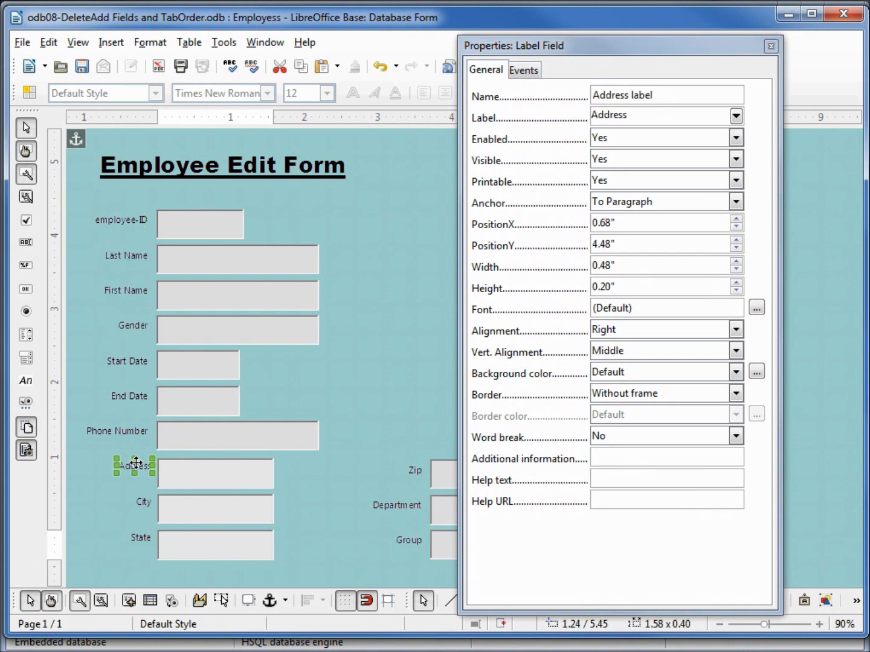
{"action": "left_click", "coordinate": [593, 94]}
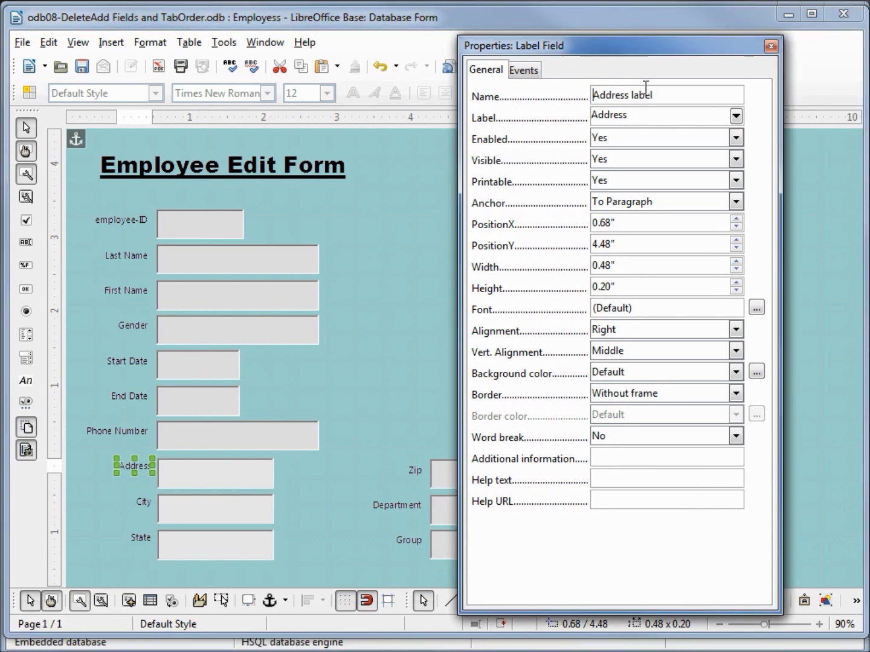
{"action": "type", "text": "lbl"}
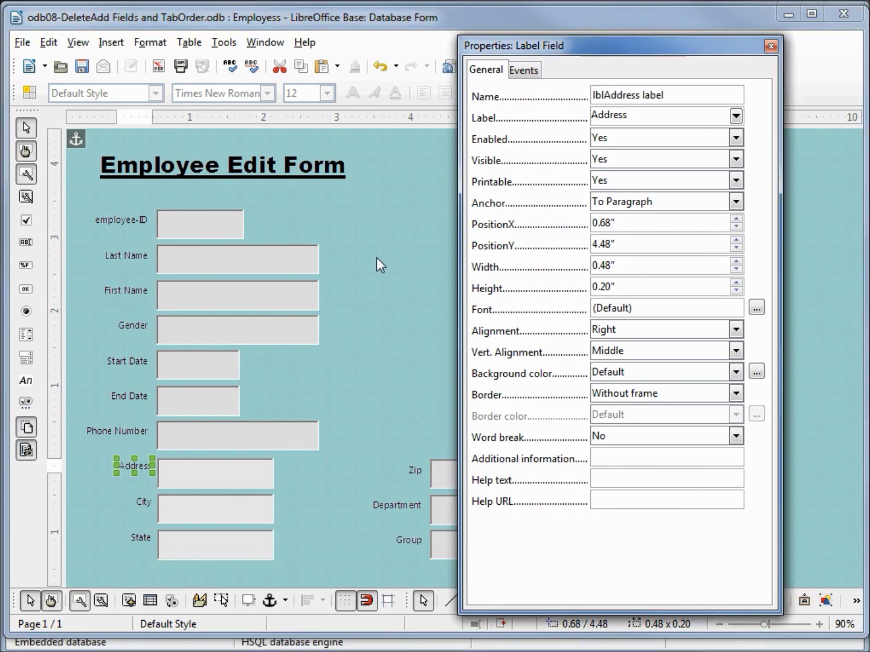
Prefix the City and State label names with 'lbl', then select the title label's name
{"action": "left_click", "coordinate": [148, 500]}
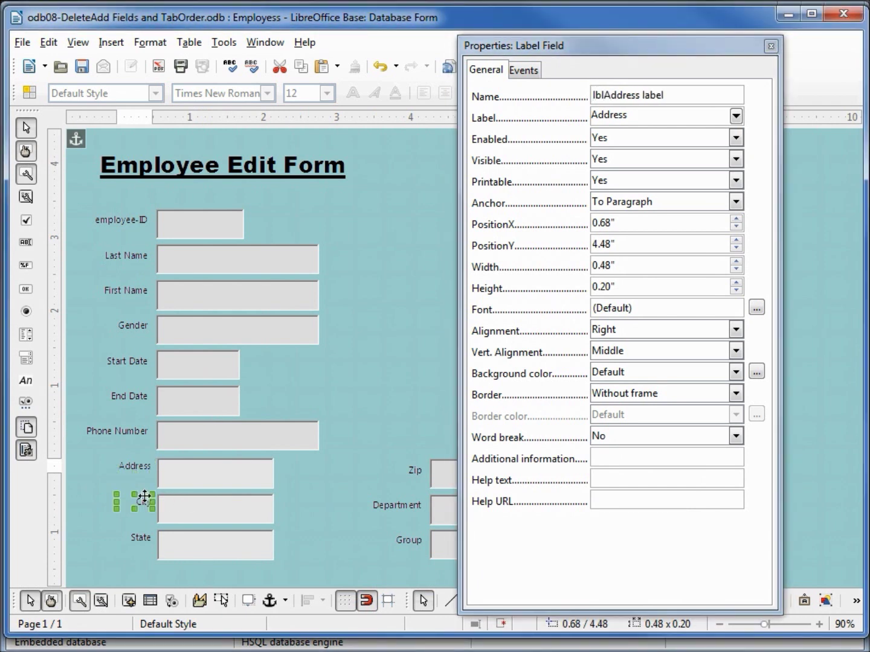
{"action": "left_click", "coordinate": [593, 95]}
{"action": "type", "text": "lbl"}
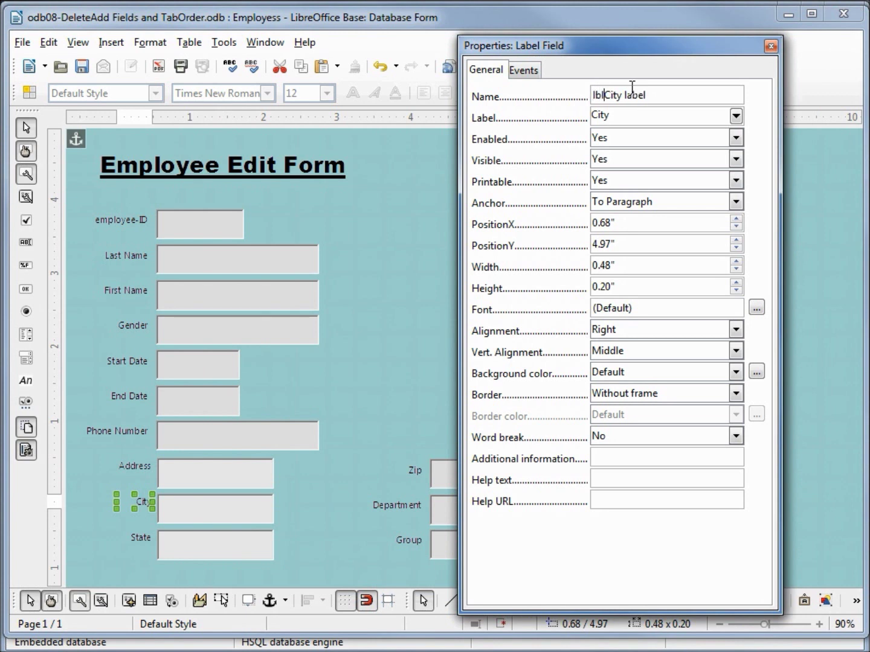
{"action": "left_click", "coordinate": [138, 538]}
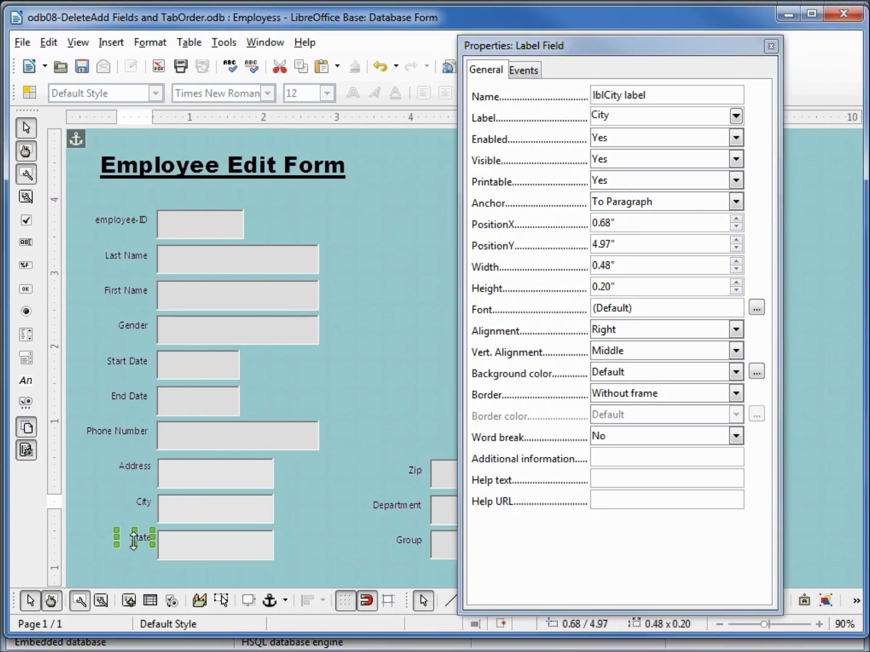
{"action": "left_click", "coordinate": [592, 95]}
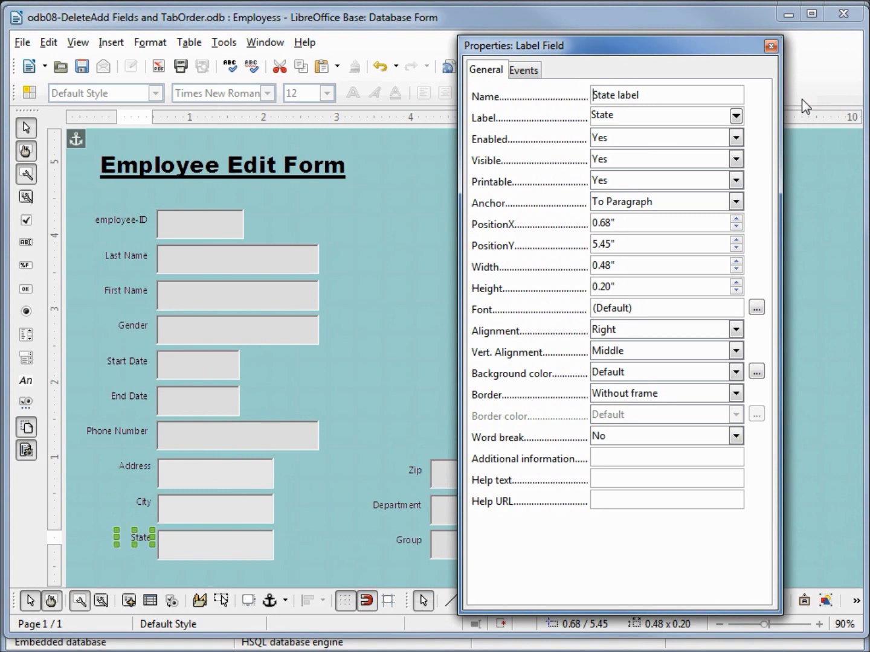
{"action": "type", "text": "lbl"}
{"action": "left_click", "coordinate": [150, 168]}
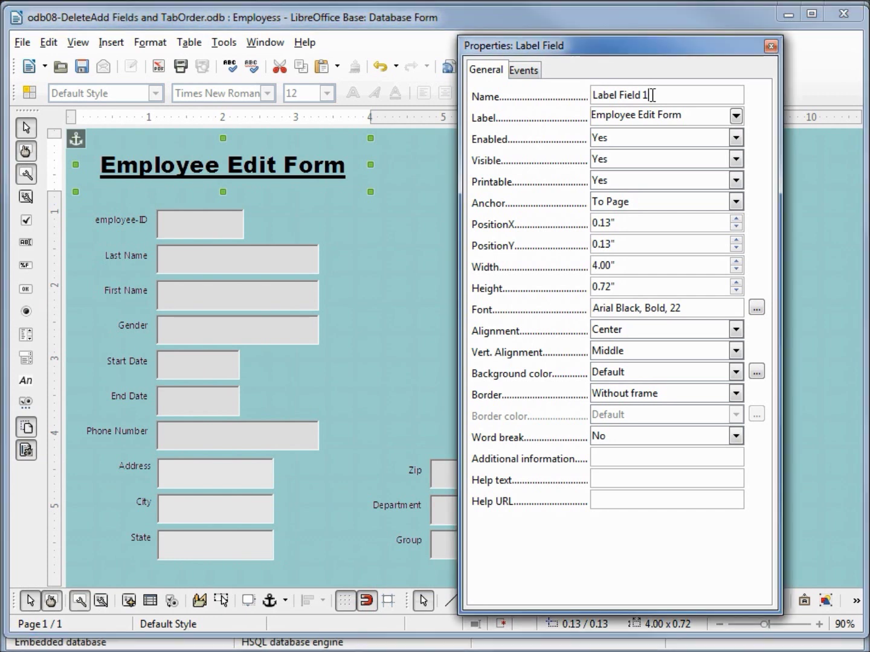
{"action": "left_click_drag", "start_coordinate": [652, 95], "coordinate": [539, 89]}
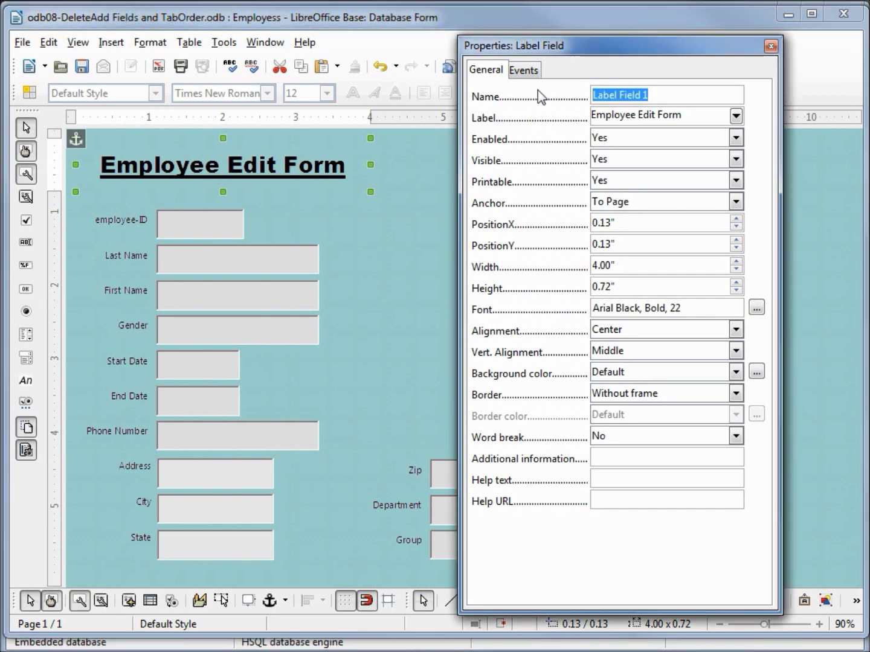